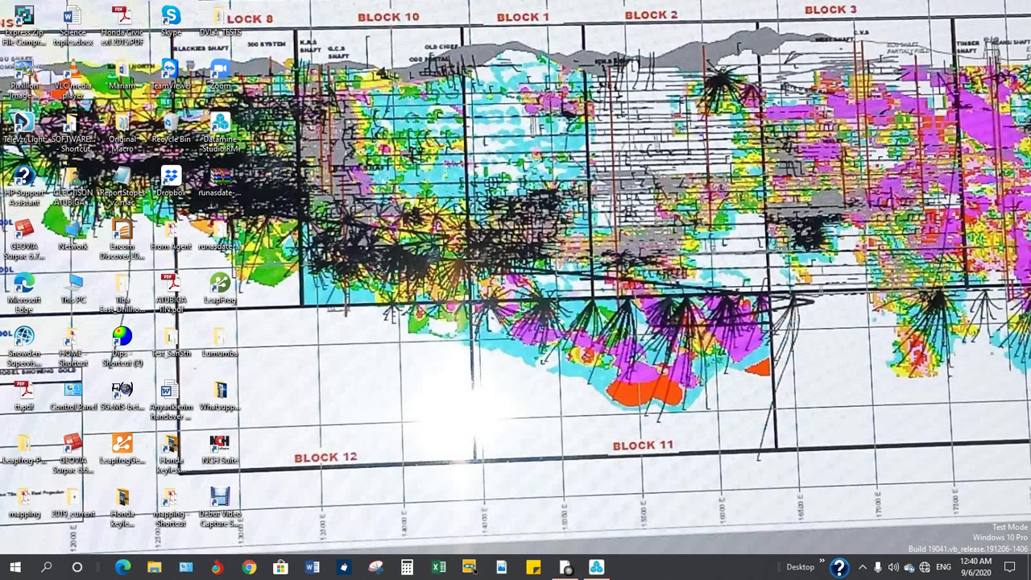
- Switch to Studio RM and examine the red orebody wireframe in 3D from plan, side and oblique angles
click(597, 568)
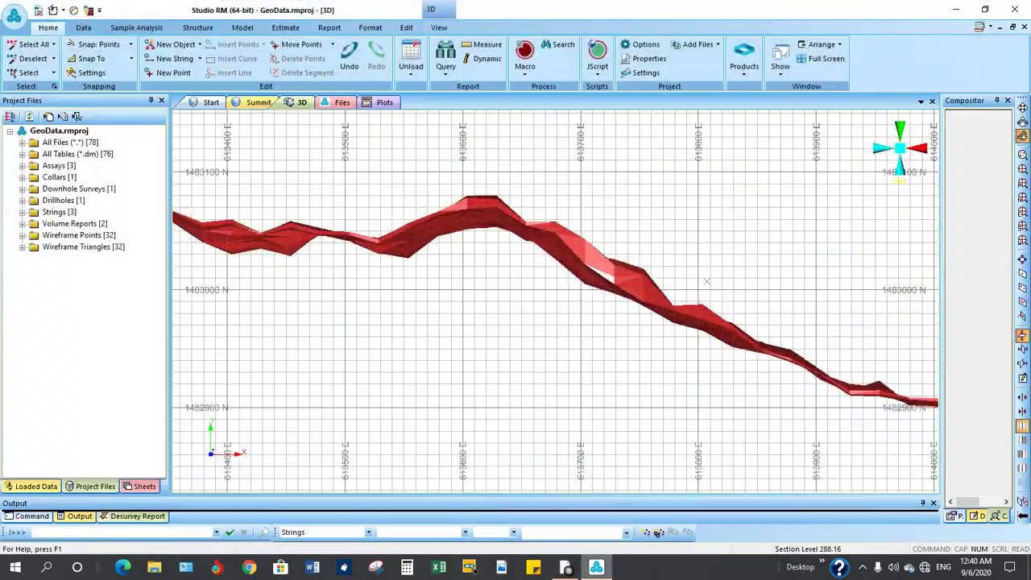
shift+drag(503, 305, 556, 271)
drag(706, 317, 680, 212)
shift+drag(539, 283, 424, 259)
drag(691, 369, 687, 364)
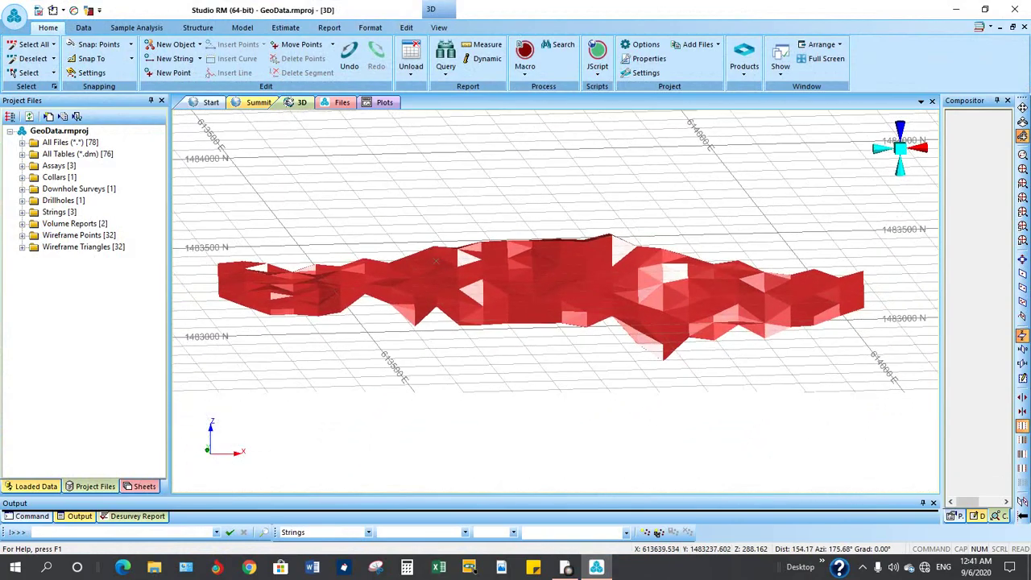
drag(474, 286, 554, 307)
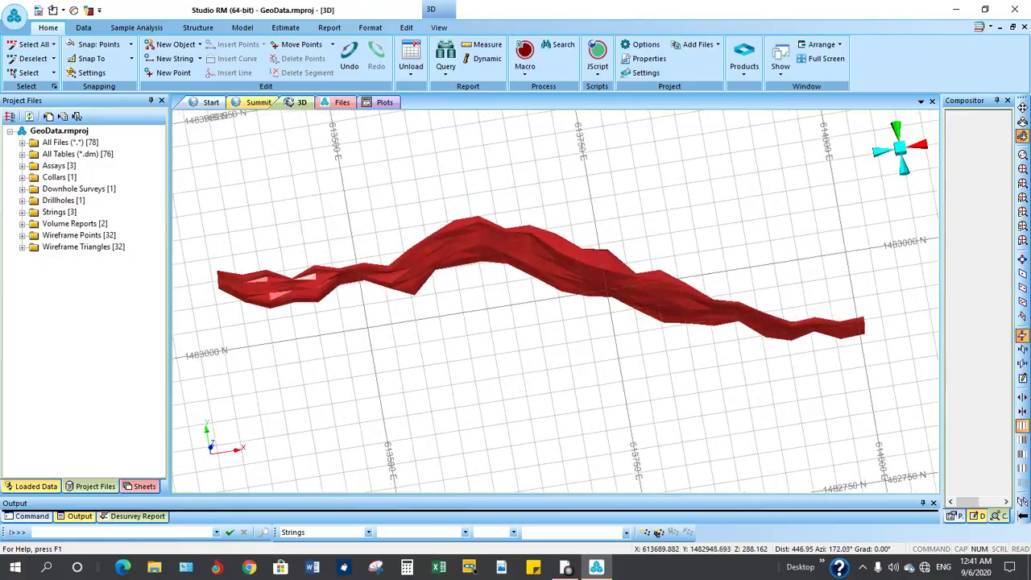
drag(438, 292, 365, 178)
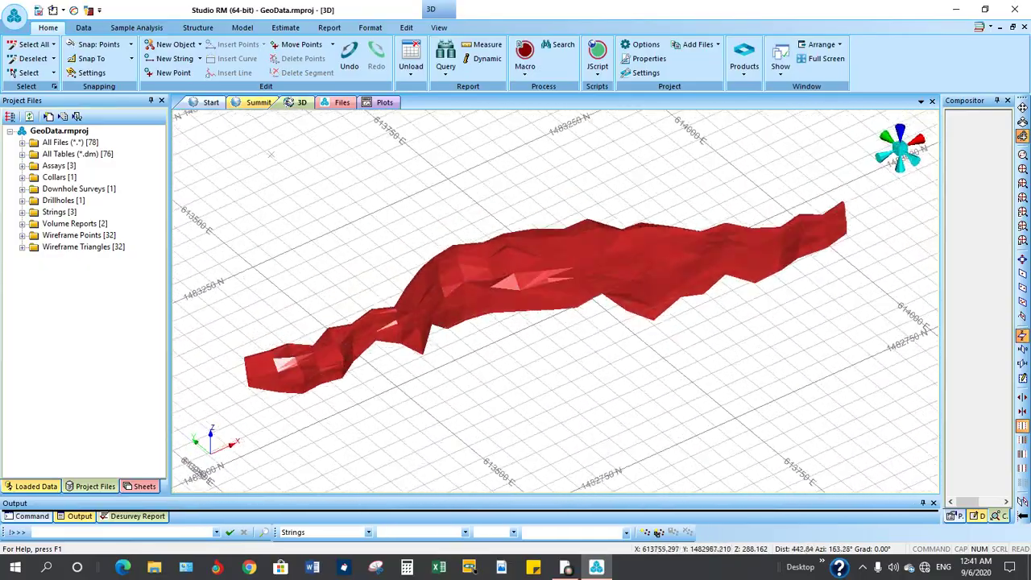
drag(575, 343, 482, 263)
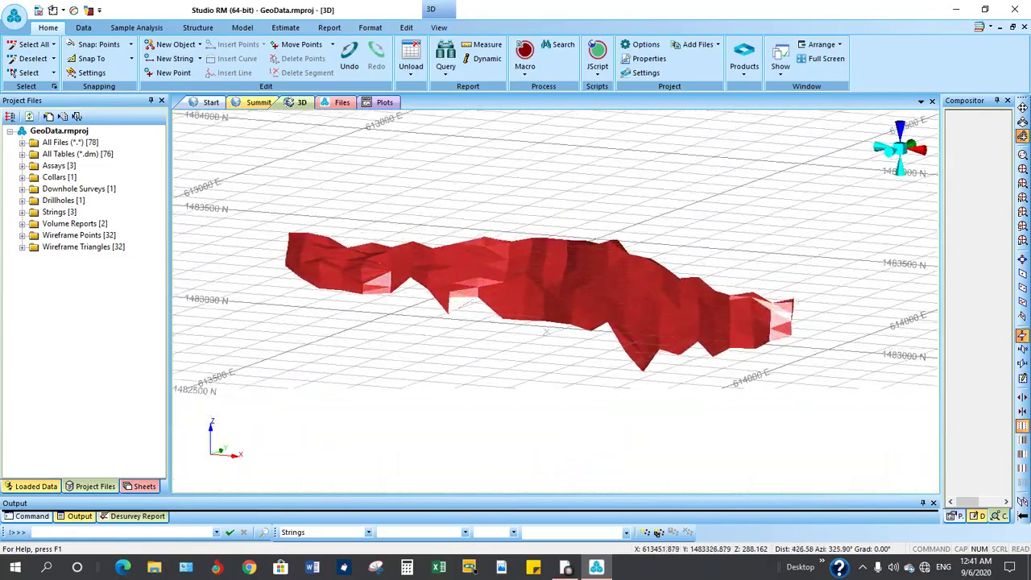
drag(545, 331, 556, 285)
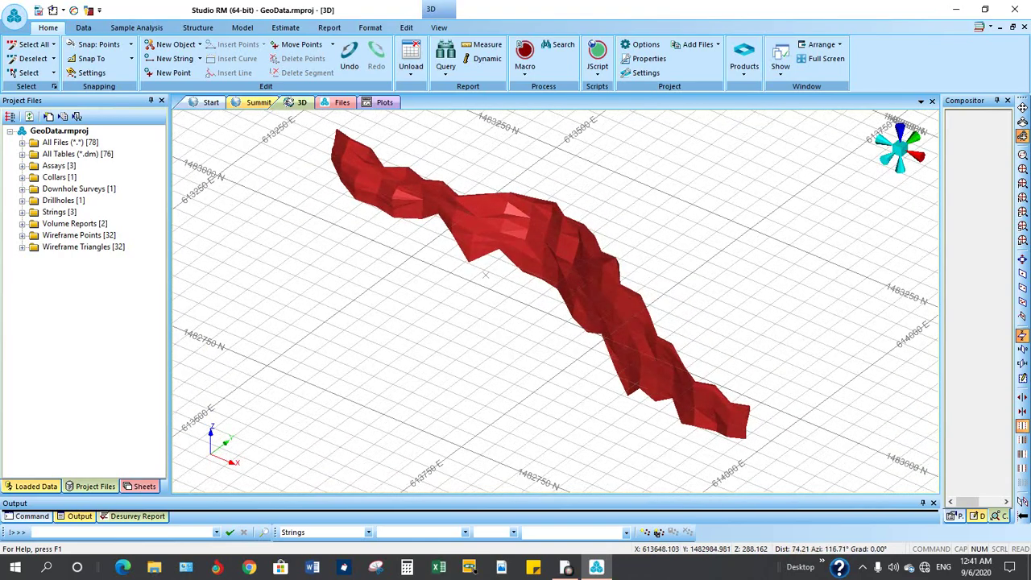
drag(522, 321, 616, 314)
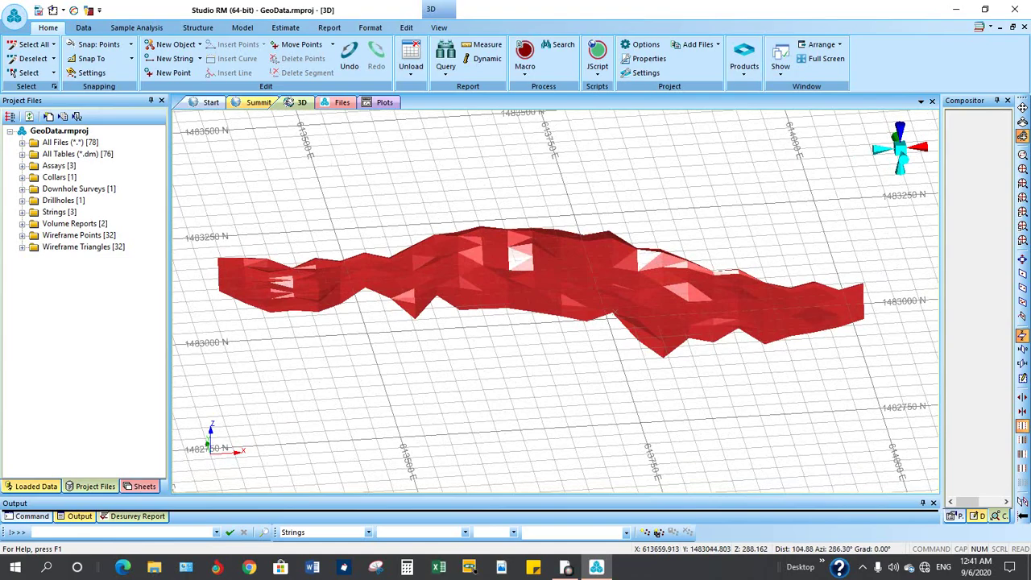
drag(516, 299, 523, 428)
drag(610, 253, 382, 276)
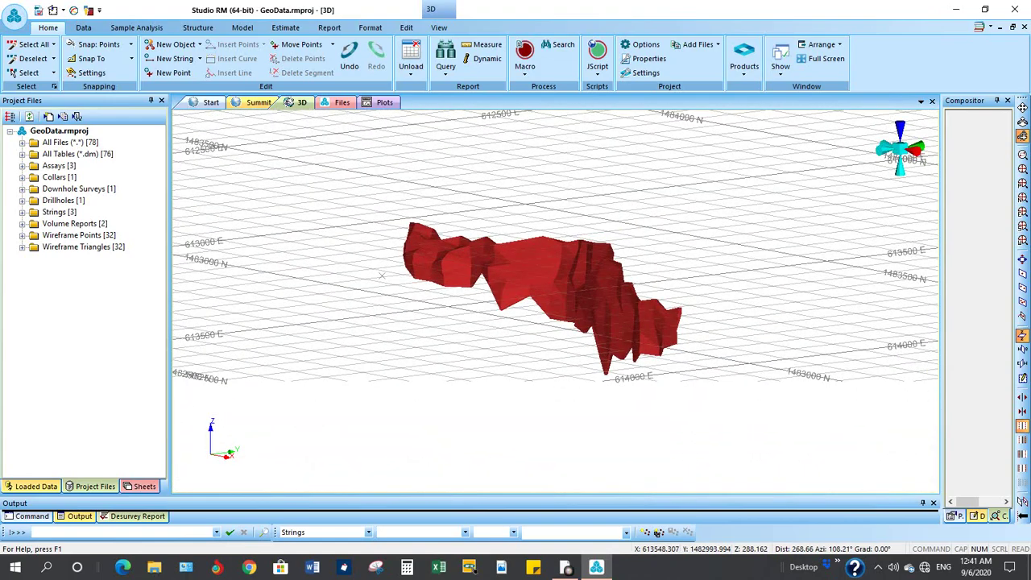
drag(382, 276, 245, 163)
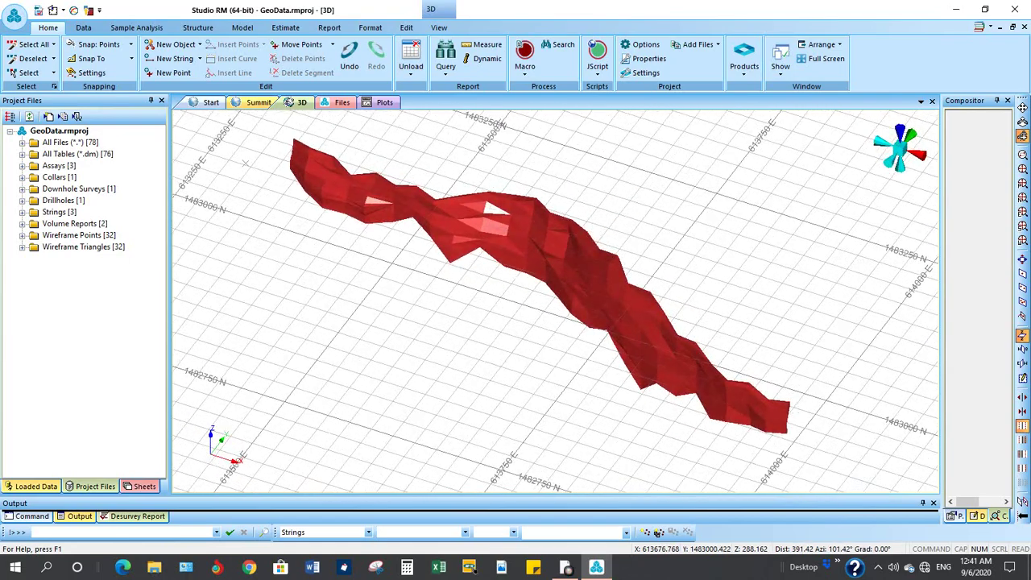
drag(549, 312, 516, 326)
scroll(477, 280, down, 1)
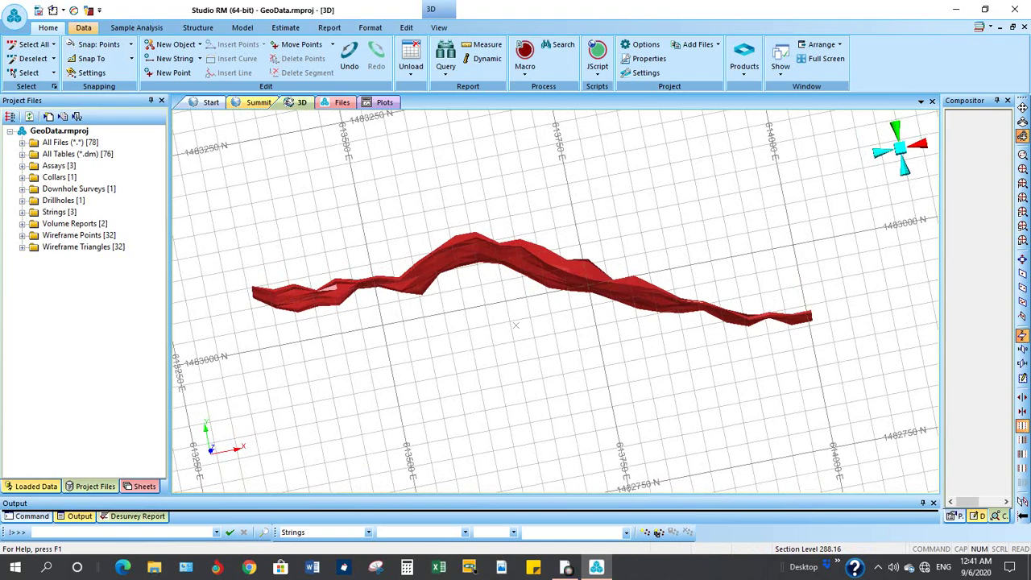
- Start an external 3D points import using the Text driver category and the Points data type
click(83, 27)
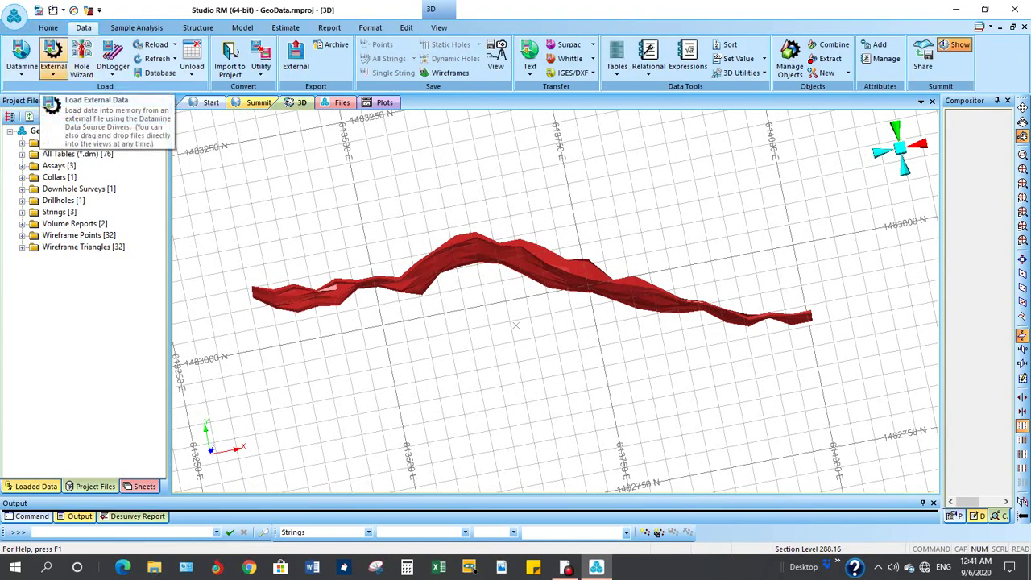
click(53, 66)
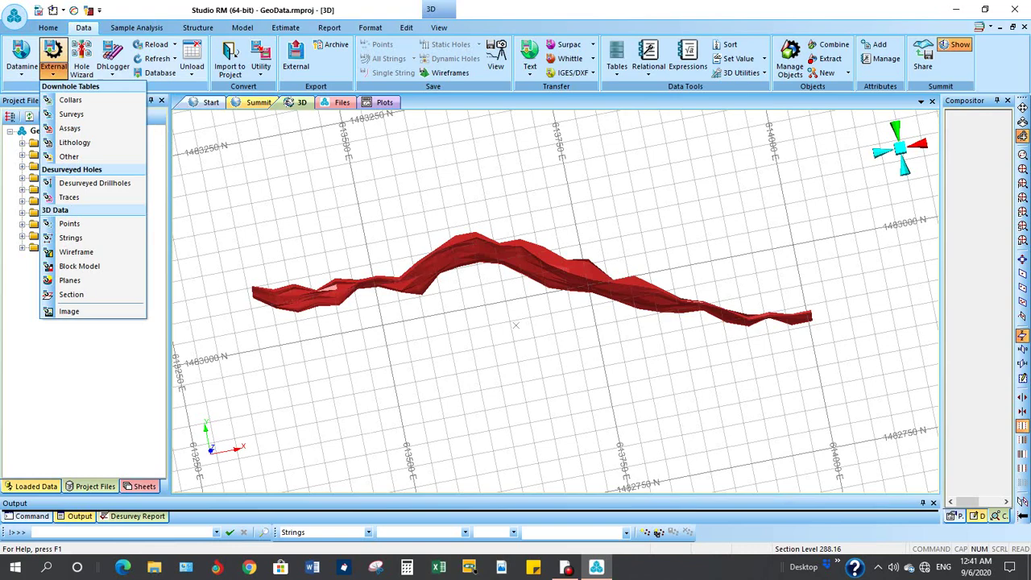
click(70, 224)
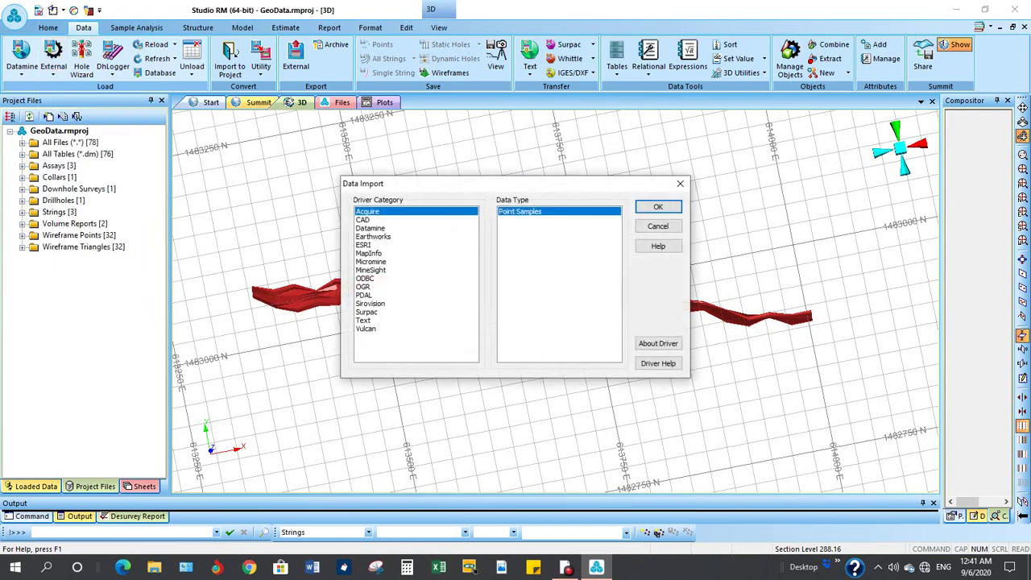
drag(479, 183, 423, 128)
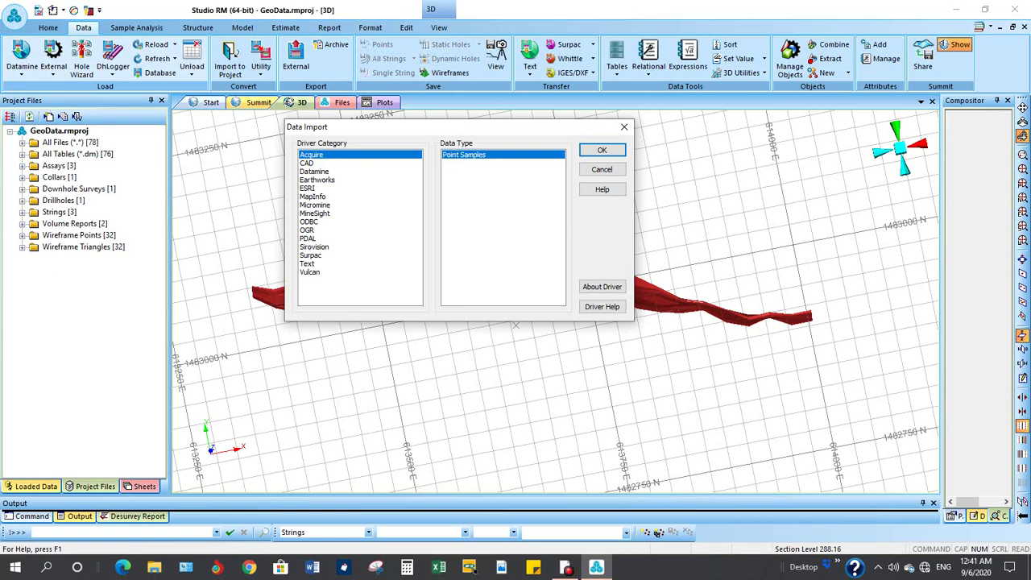
click(308, 264)
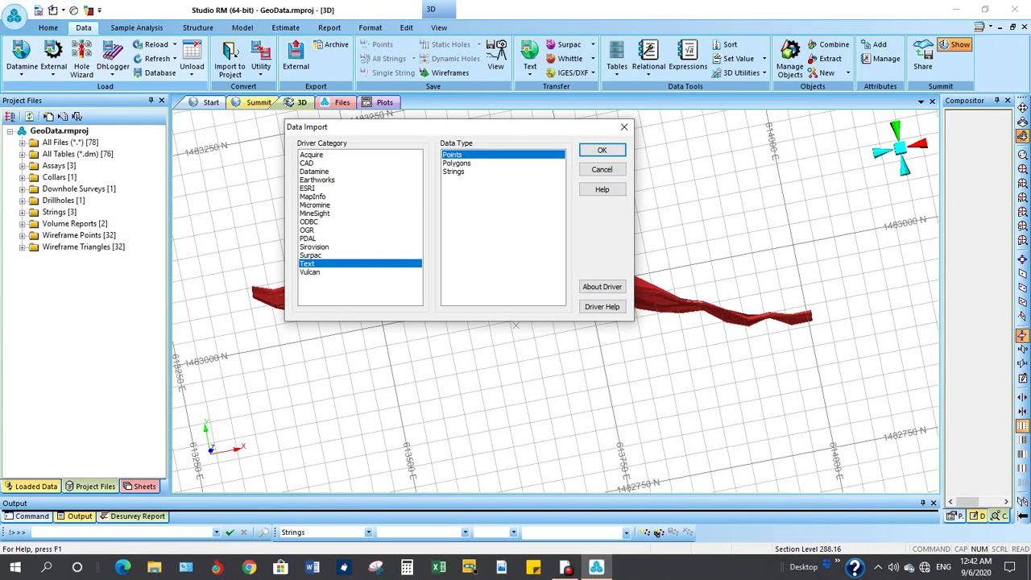
click(602, 150)
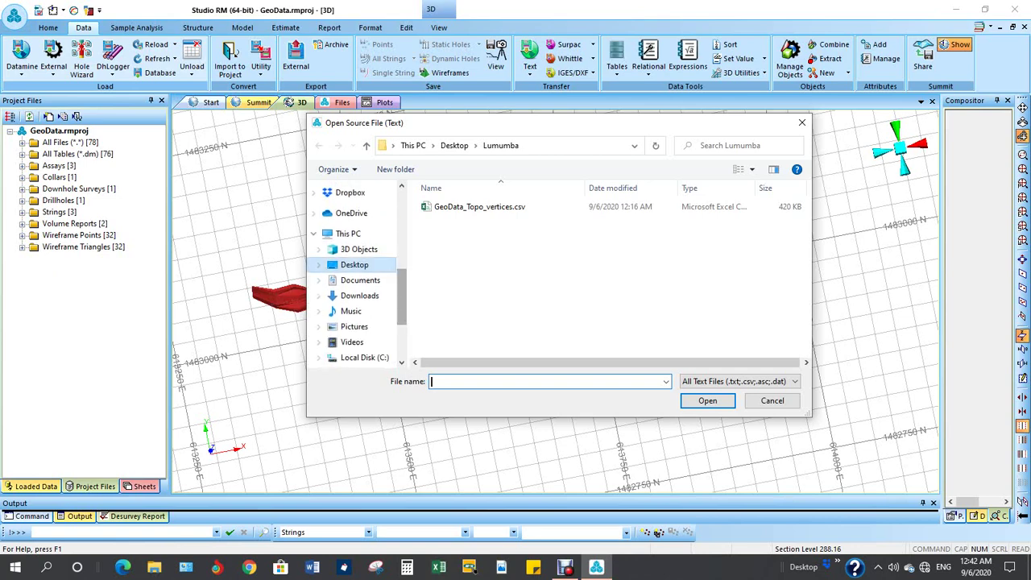
- Open GeoData_Topo_vertices.csv from the Lumumba folder on the Desktop as the source file
click(360, 263)
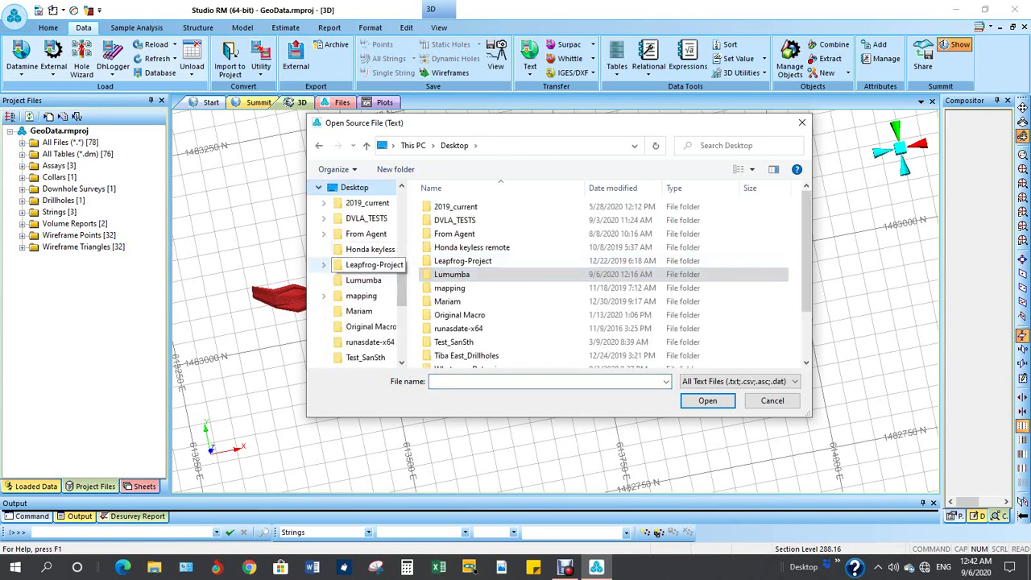
key(Return)
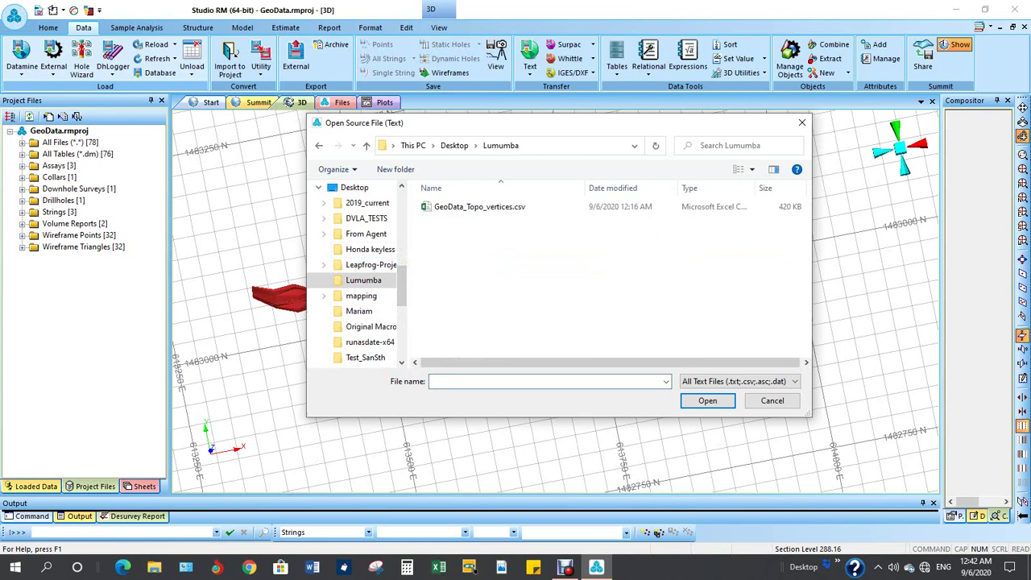
click(480, 208)
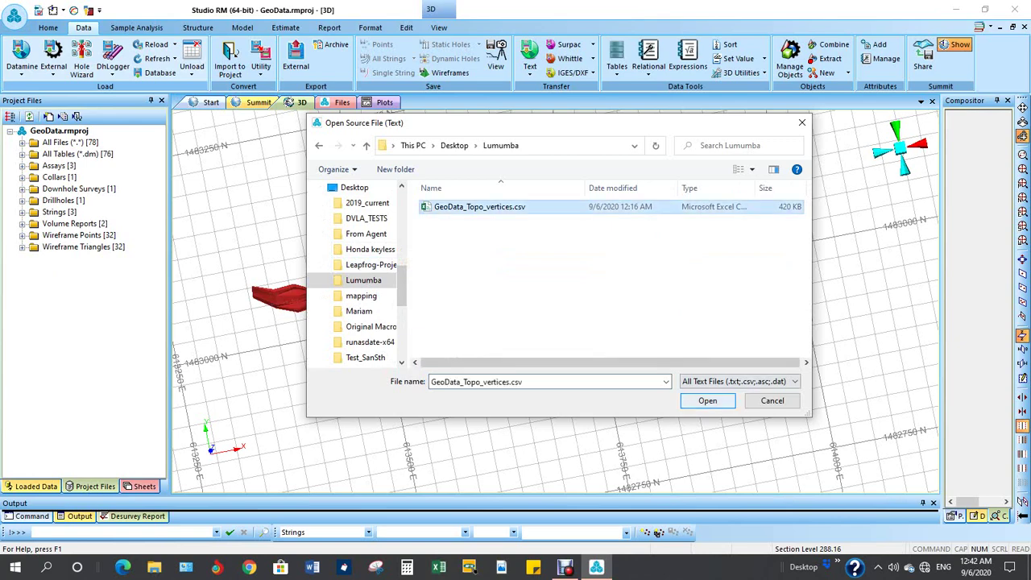
key(Return)
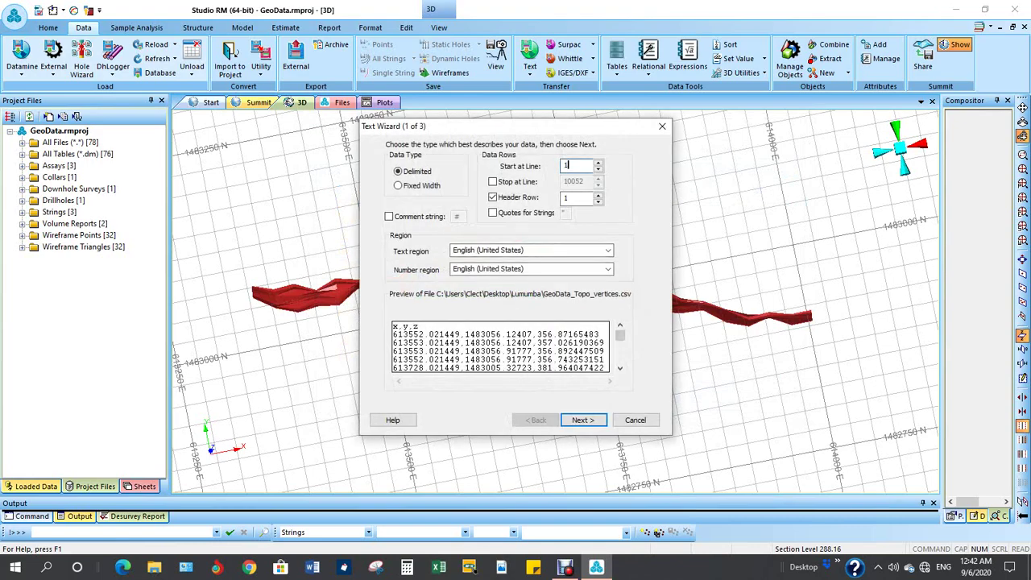
- Import the file as comma-delimited text with header row 1 and numeric X, Y and Z columns
click(575, 198)
key(Return)
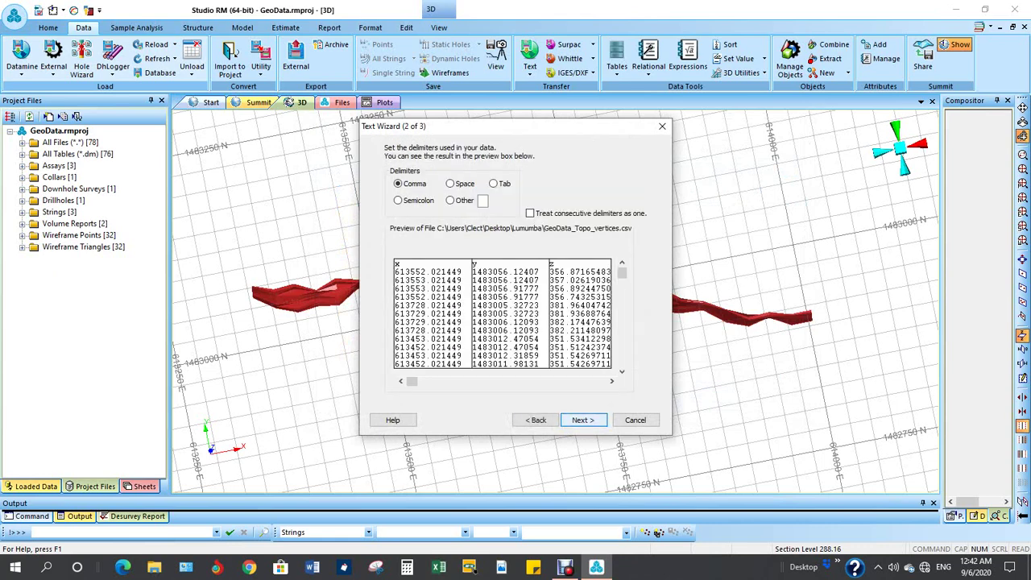
key(Return)
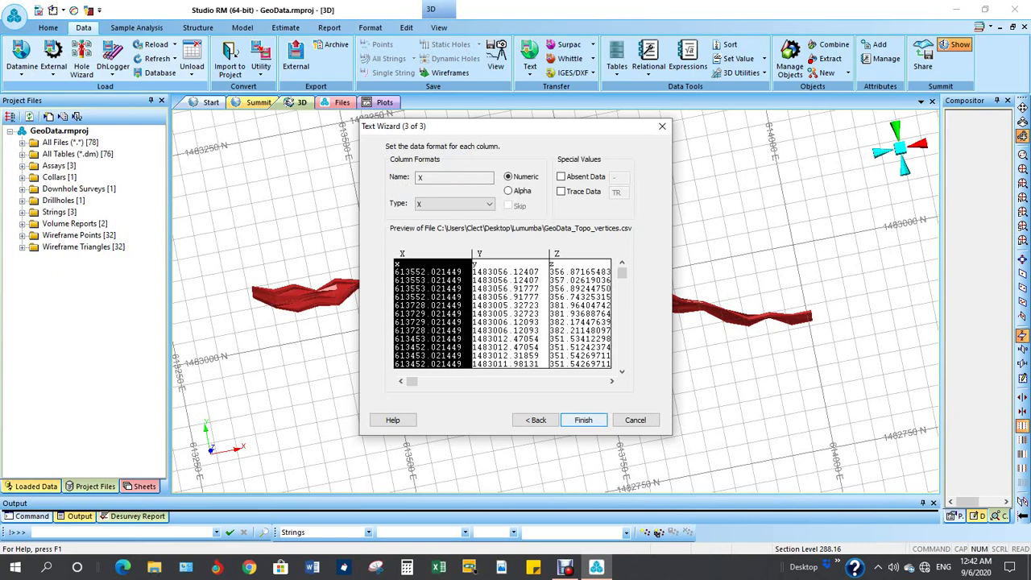
click(511, 314)
click(580, 314)
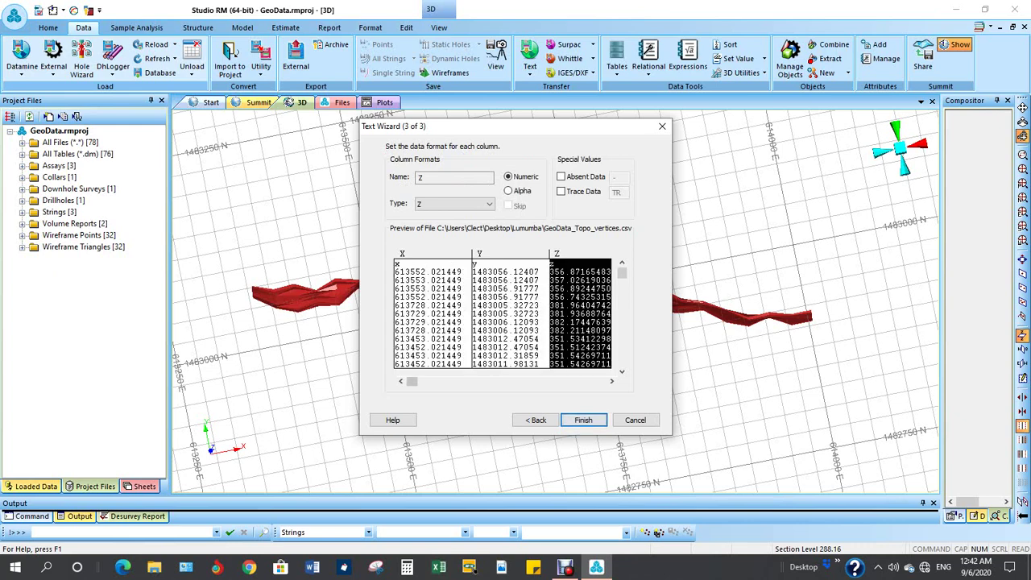
key(Return)
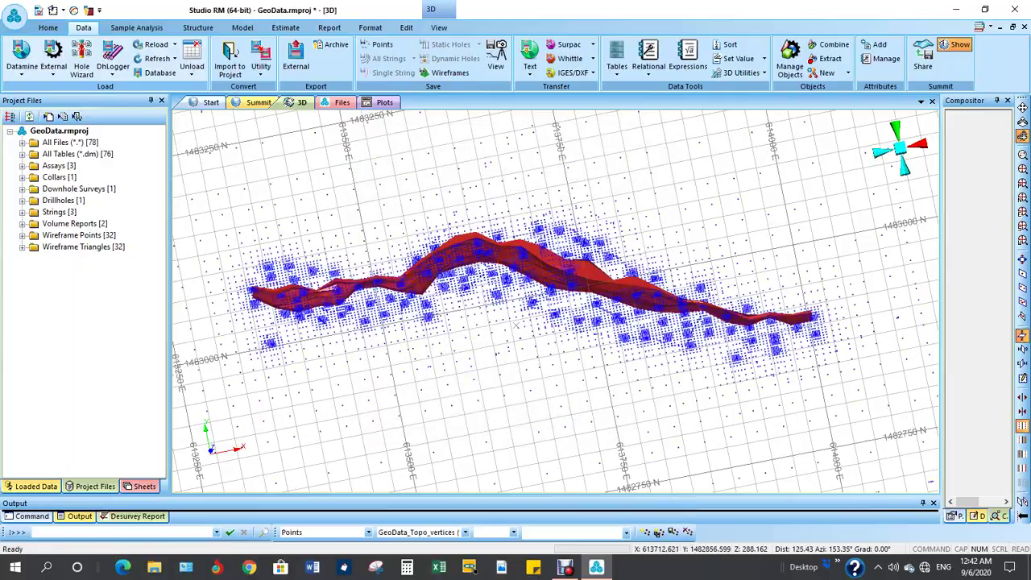
- Examine the imported topography points around the orebody wireframe from above, below and close up
scroll(580, 408, down, 2)
shift+drag(574, 429, 609, 367)
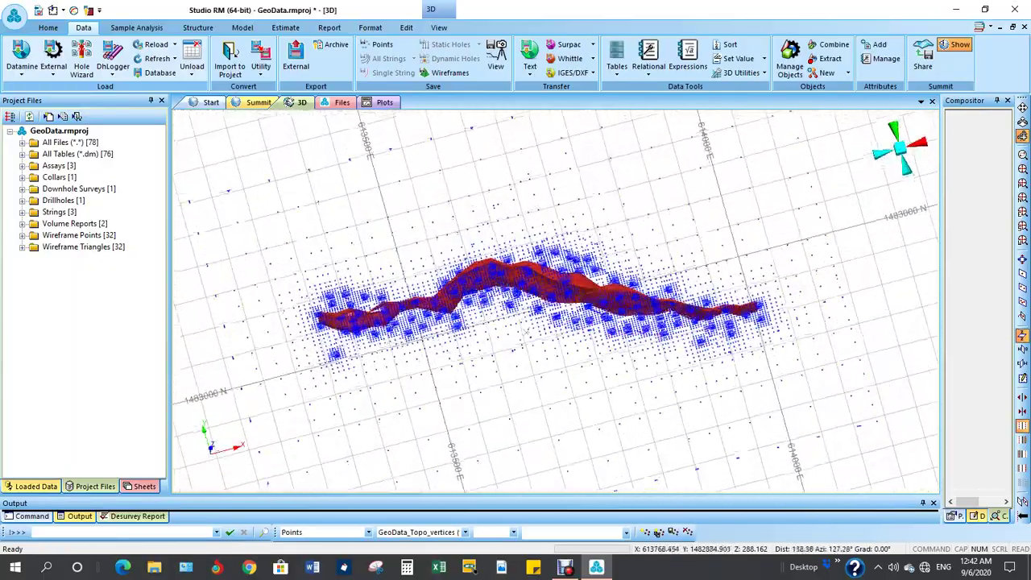
shift+drag(527, 331, 529, 363)
scroll(525, 298, up, 4)
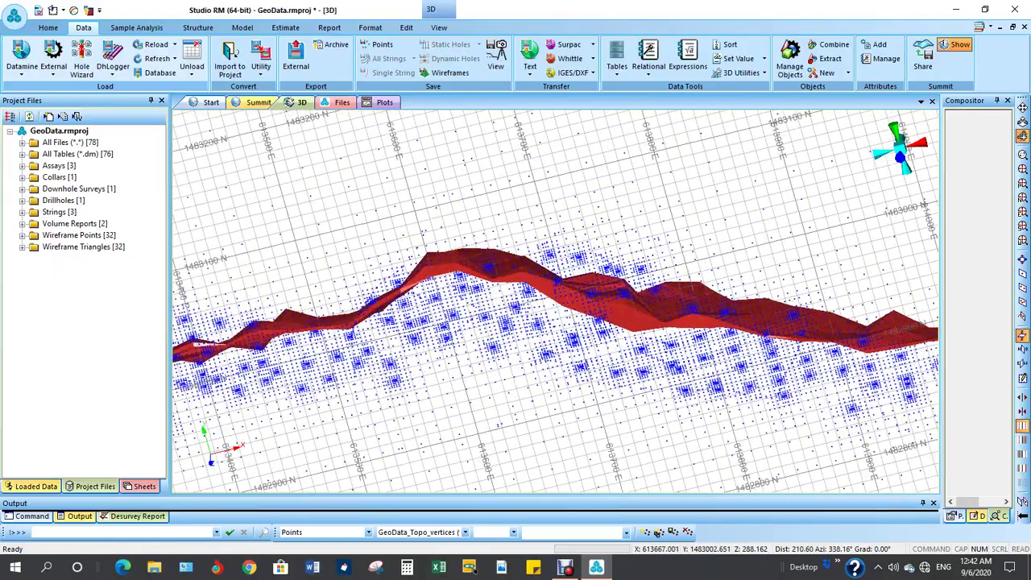
scroll(525, 300, up, 1)
shift+drag(526, 298, 493, 312)
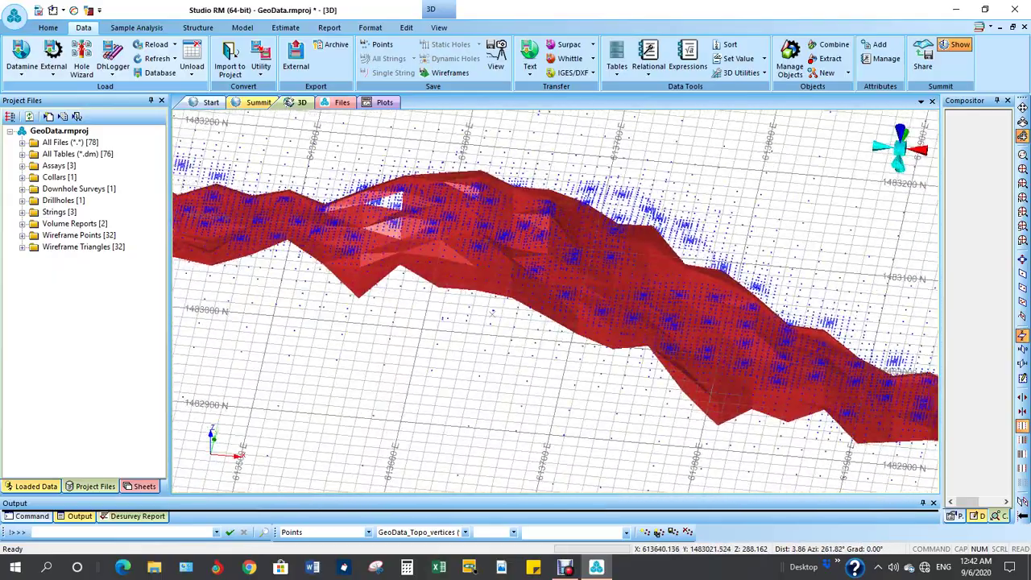
scroll(556, 301, down, 6)
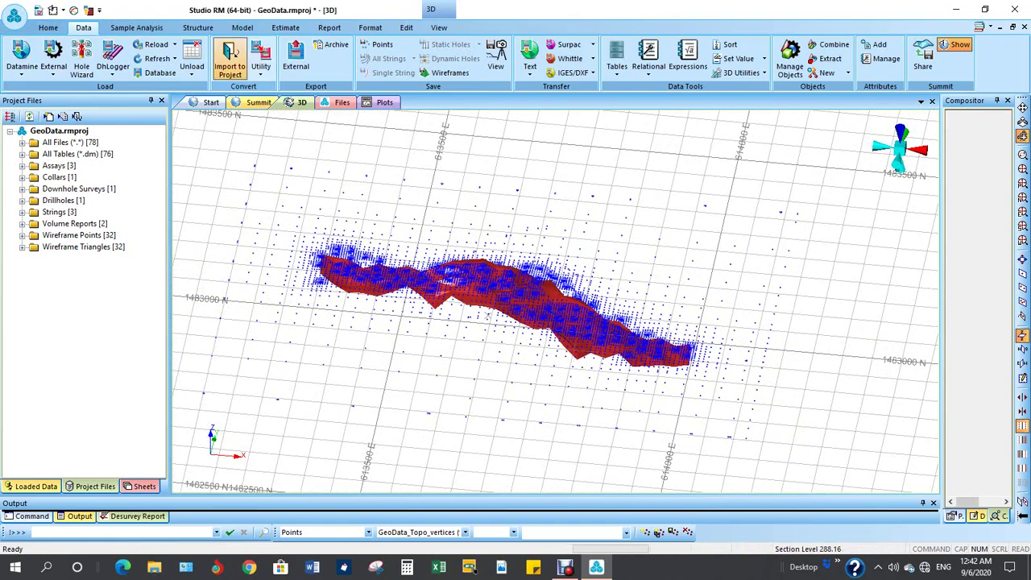
- Start making a DTM in the plan plane, with the output going to a new object named Topo
click(198, 27)
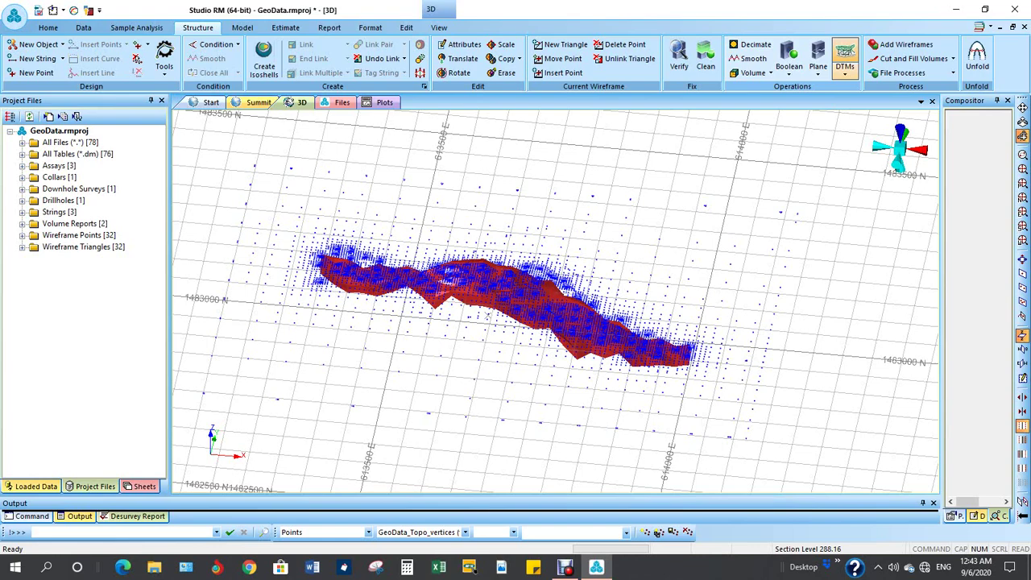
click(845, 60)
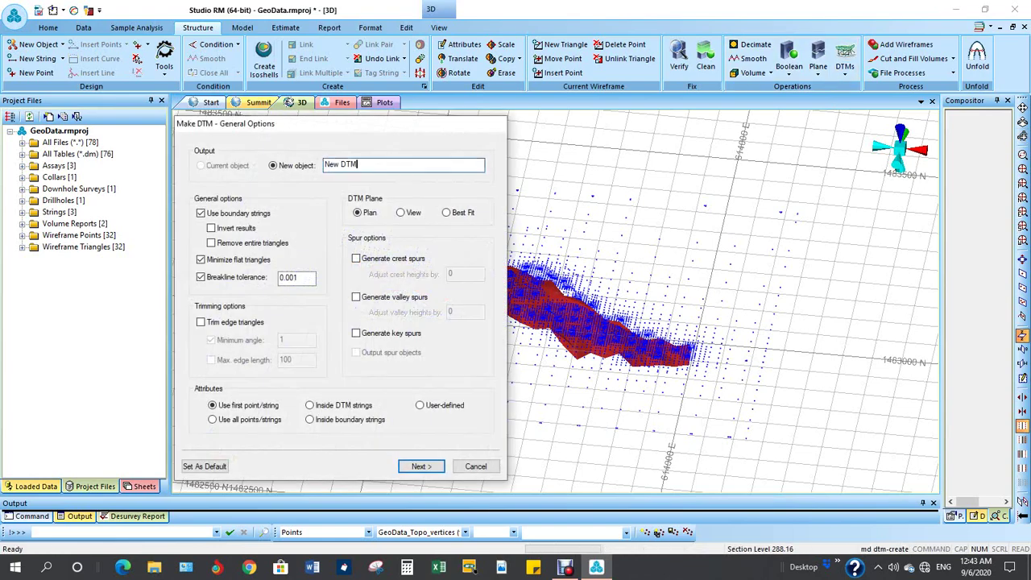
key(shift+Home)
text(Topo)
click(421, 467)
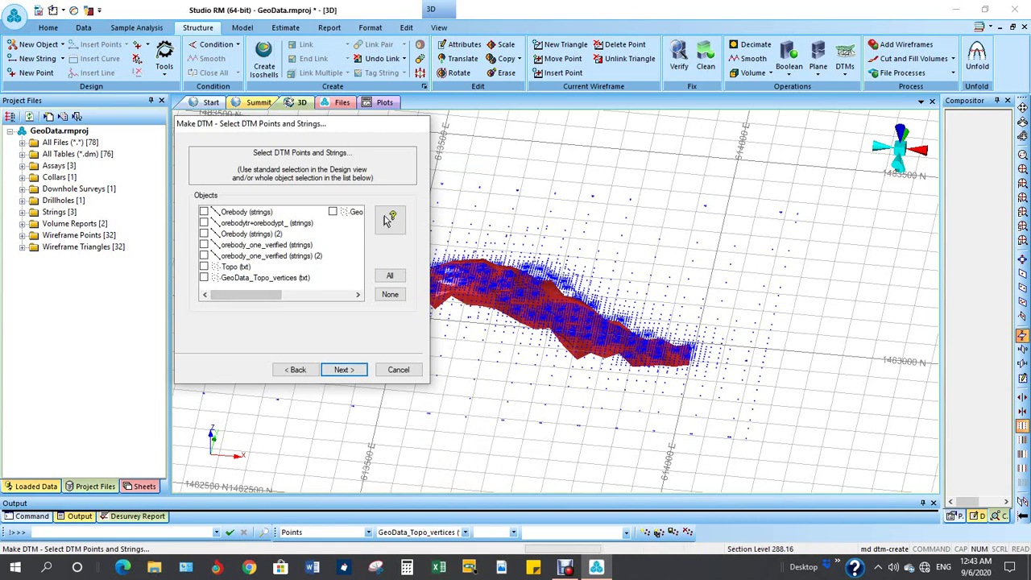
- Generate the DTM from the GeoData_Topo_vertices (txt) points without selecting any boundary strings
click(204, 278)
key(Return)
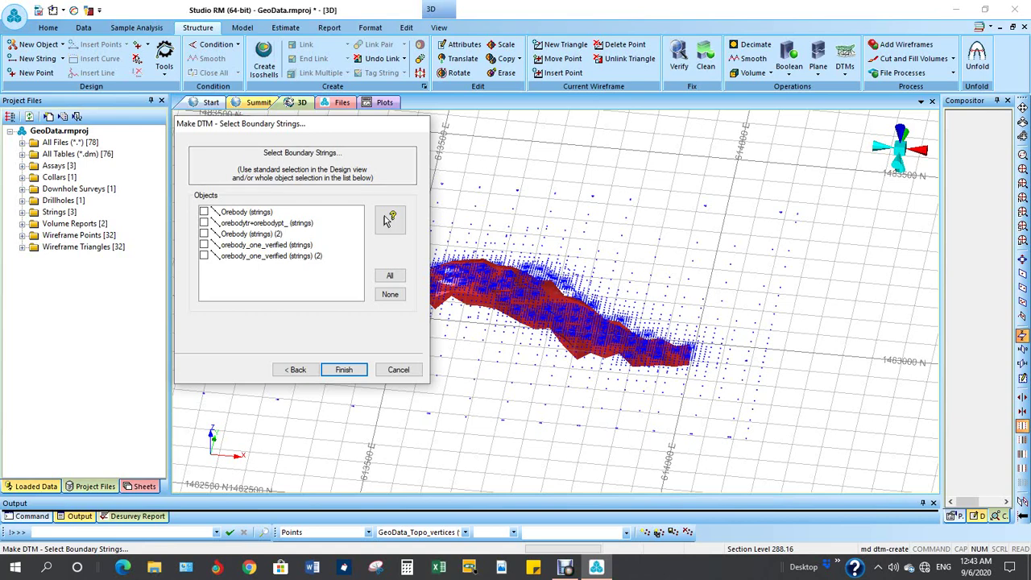
key(Return)
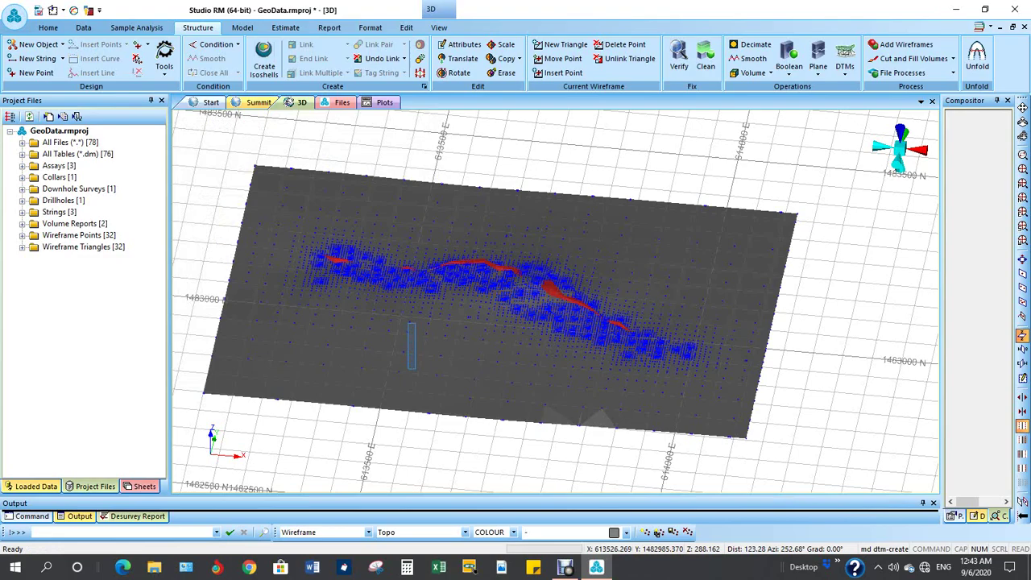
- Examine the Topo surface and its position relative to the orebody wireframe in 3D
scroll(580, 318, down, 3)
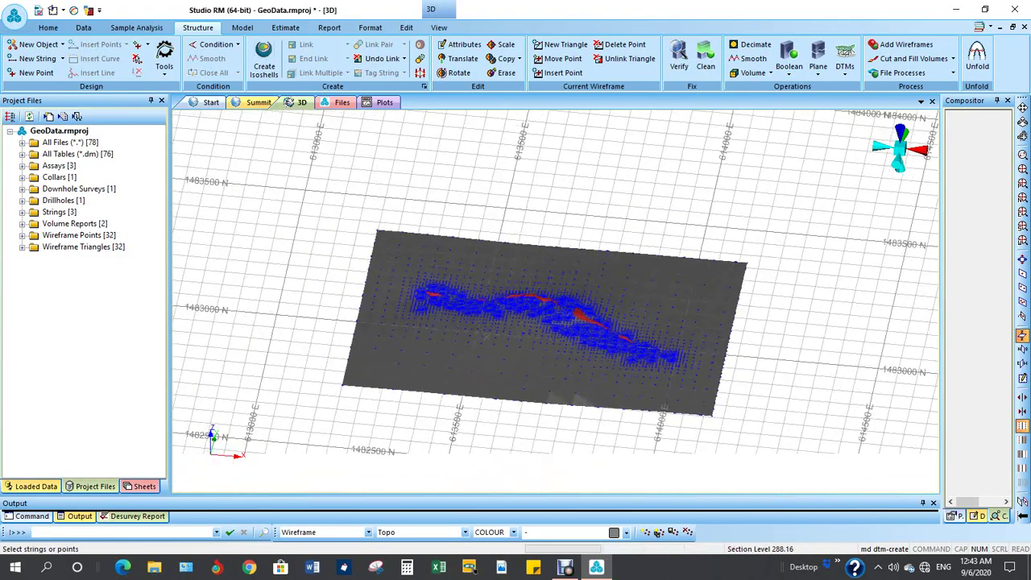
click(1023, 137)
drag(645, 347, 588, 193)
drag(589, 314, 533, 316)
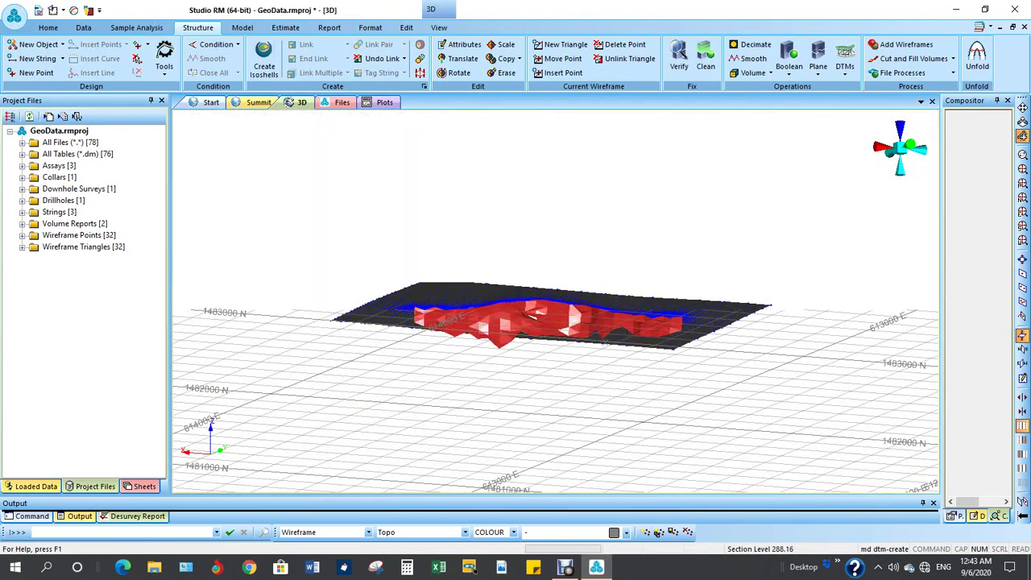
- Hide the GeoData_Topo_vertices points and the OREBODY_CLEANED wireframe in the 3D view, keeping the Topo wireframe displayed
click(139, 486)
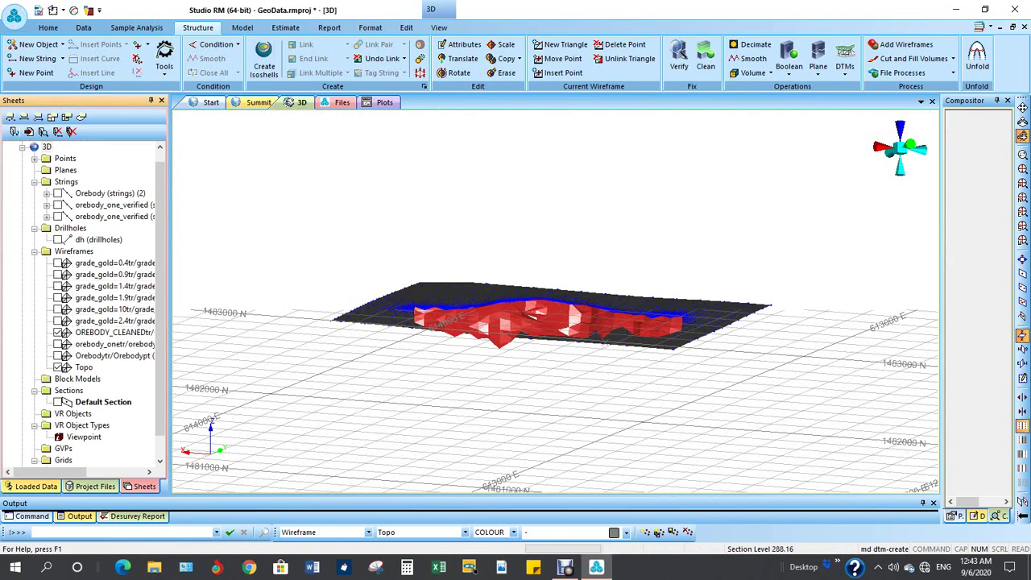
click(35, 158)
click(58, 170)
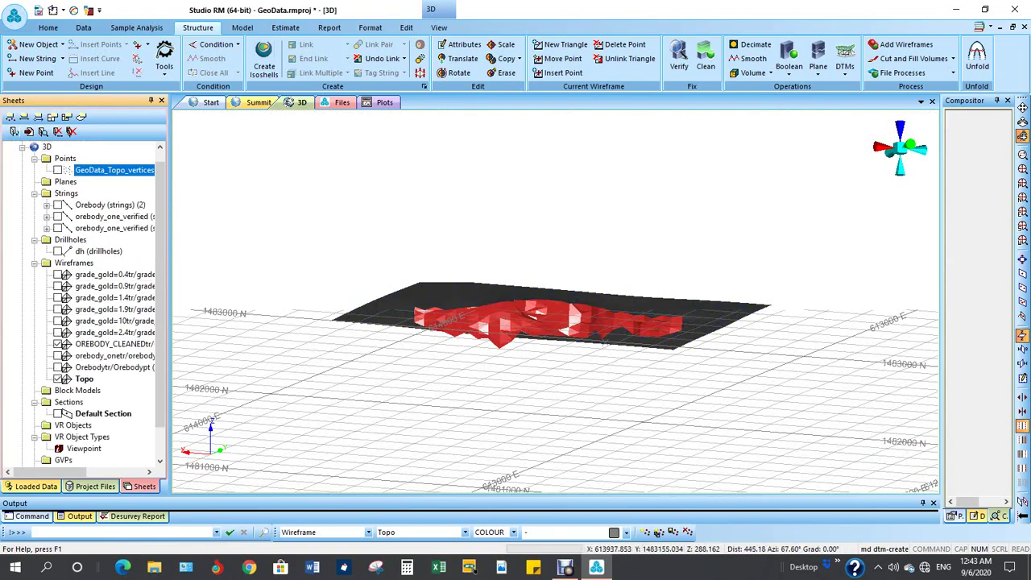
shift+drag(606, 343, 529, 368)
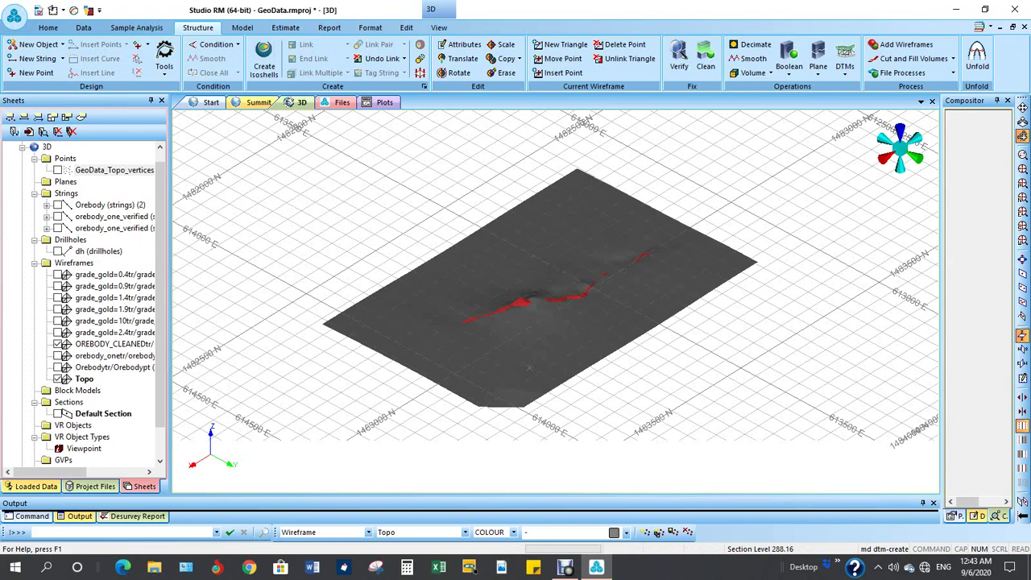
click(57, 378)
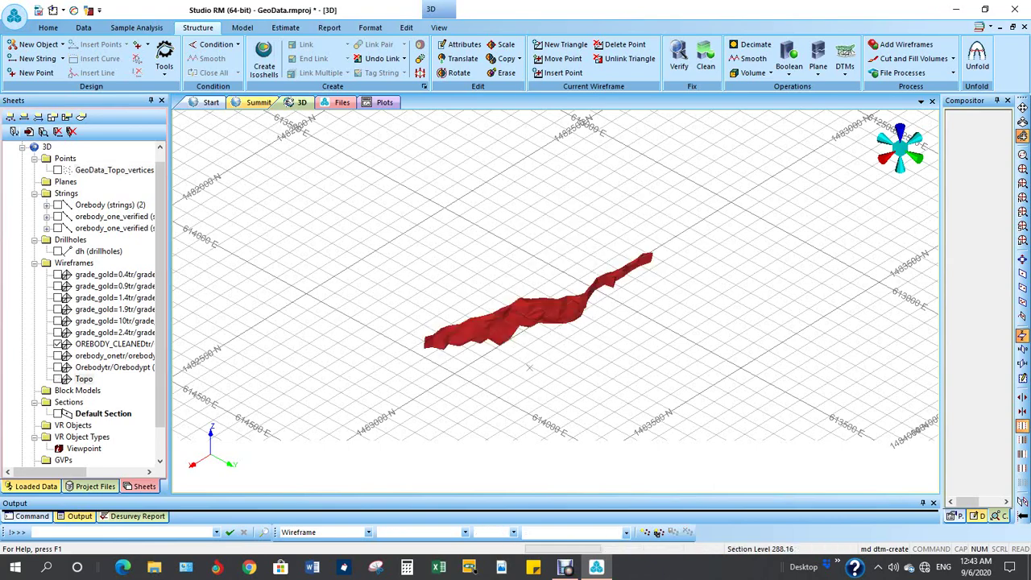
click(58, 379)
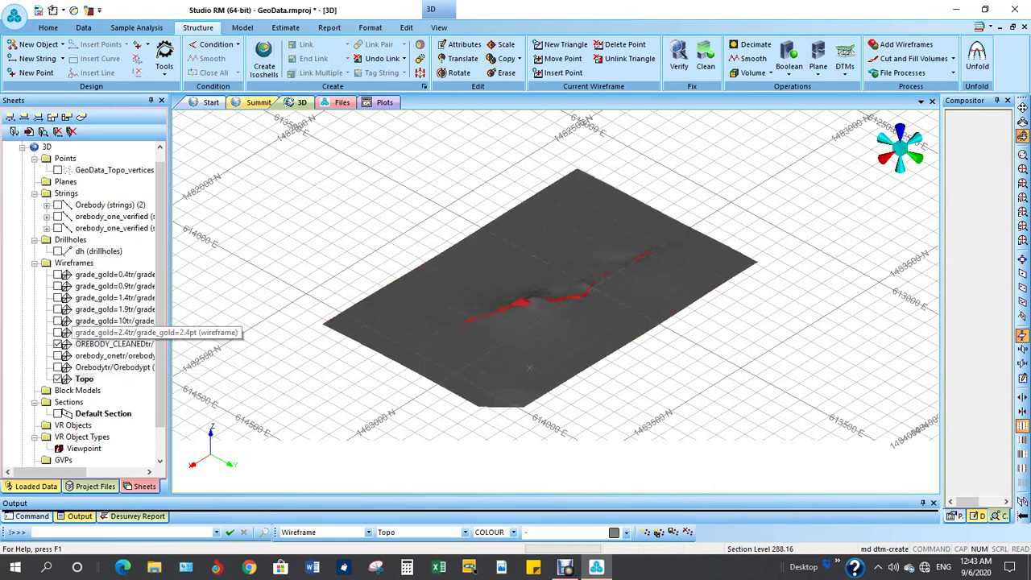
click(57, 344)
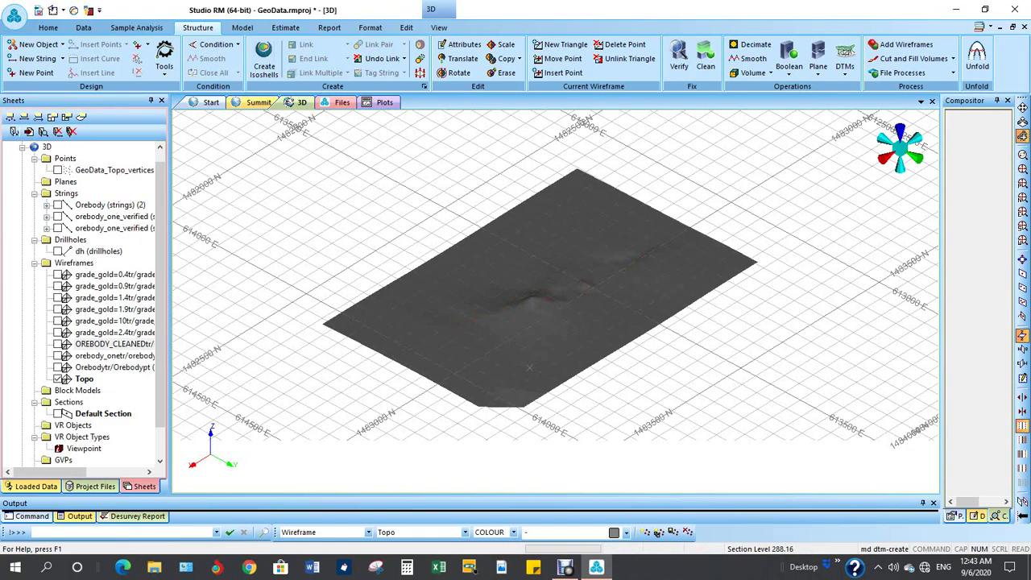
- Change the Topo wireframe's colouring from the legend to a fixed magenta colour
double_click(84, 378)
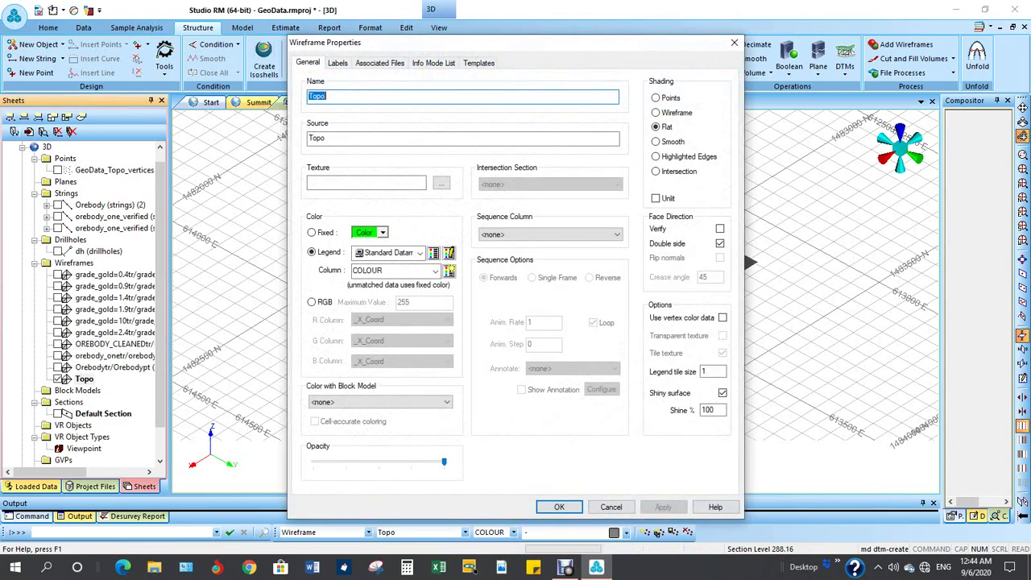
click(312, 233)
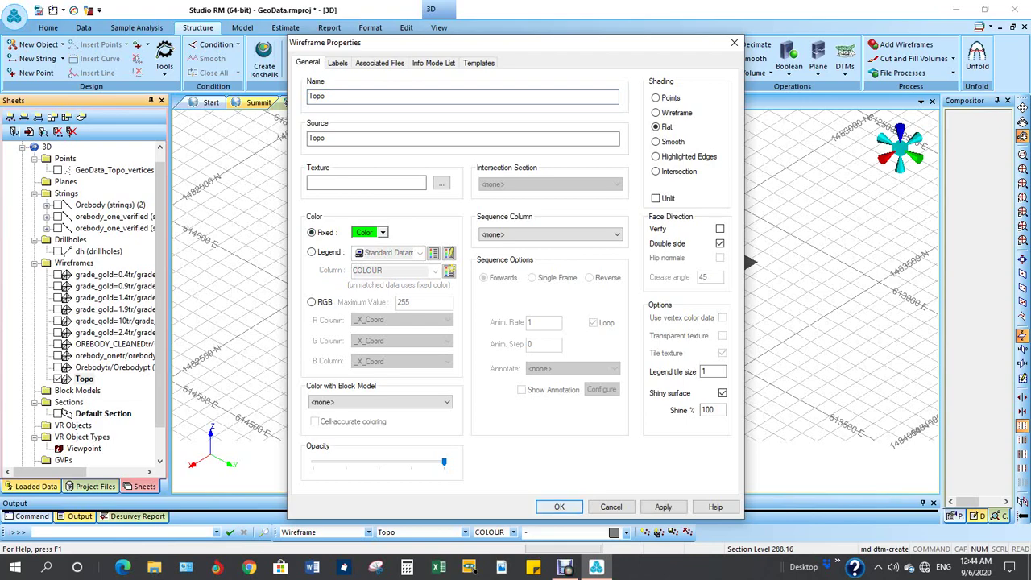
click(663, 507)
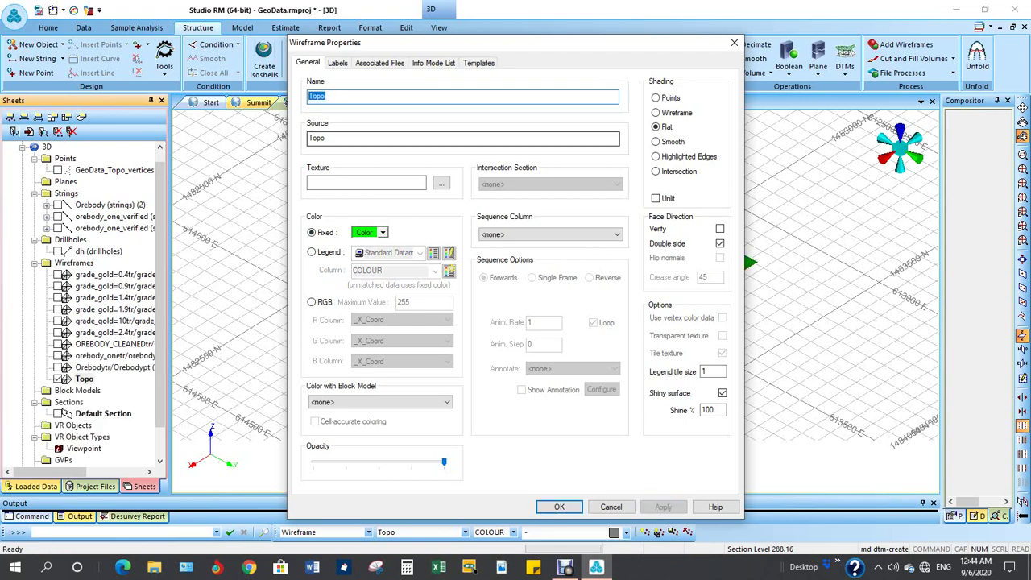
drag(536, 50, 249, 36)
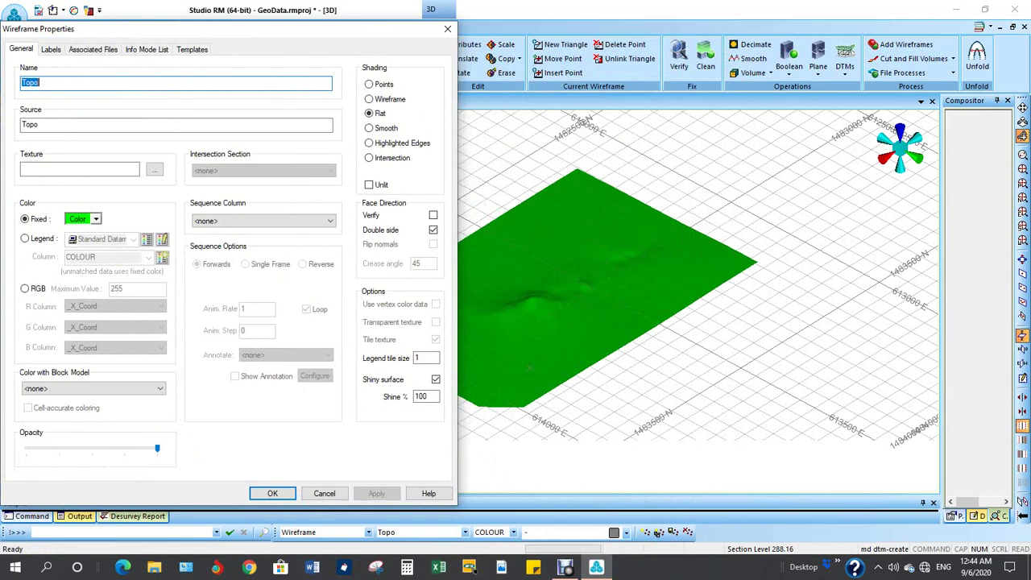
click(96, 218)
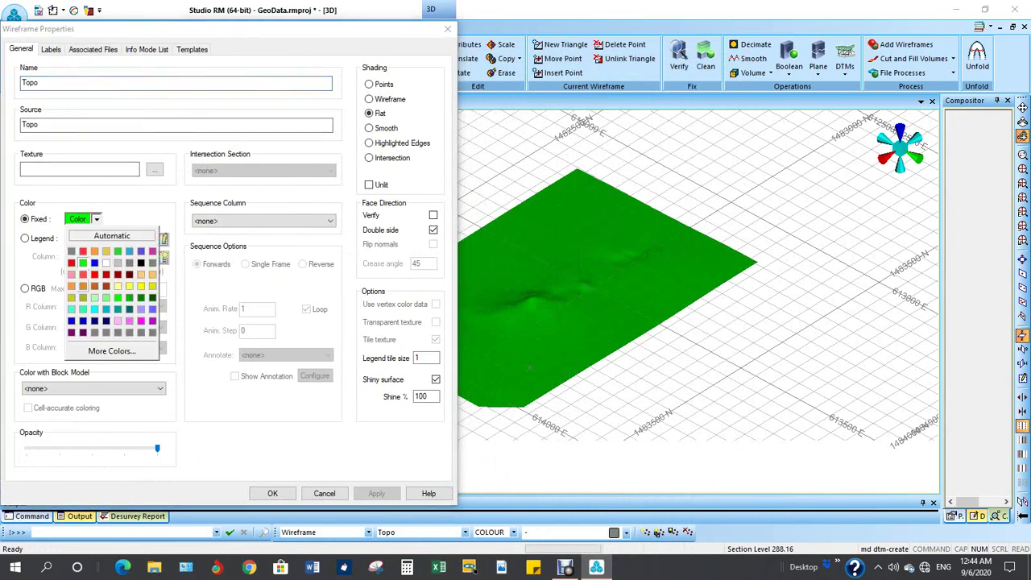
click(141, 321)
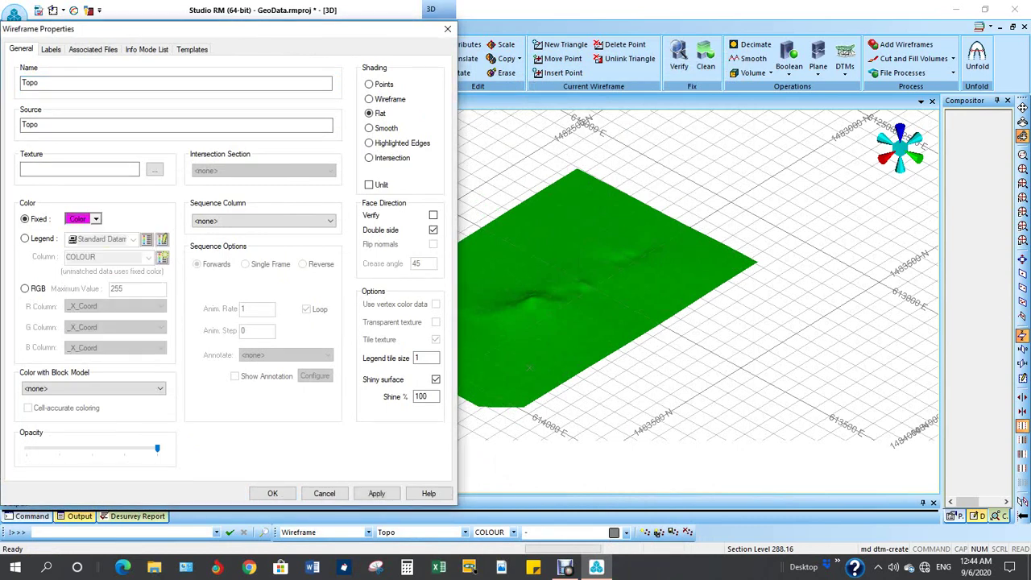
click(377, 493)
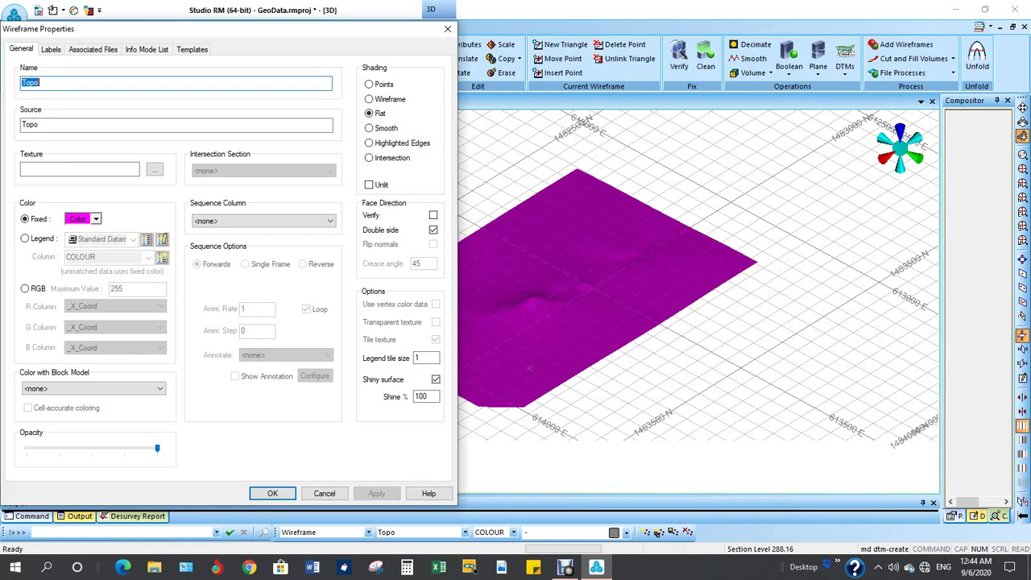
click(272, 493)
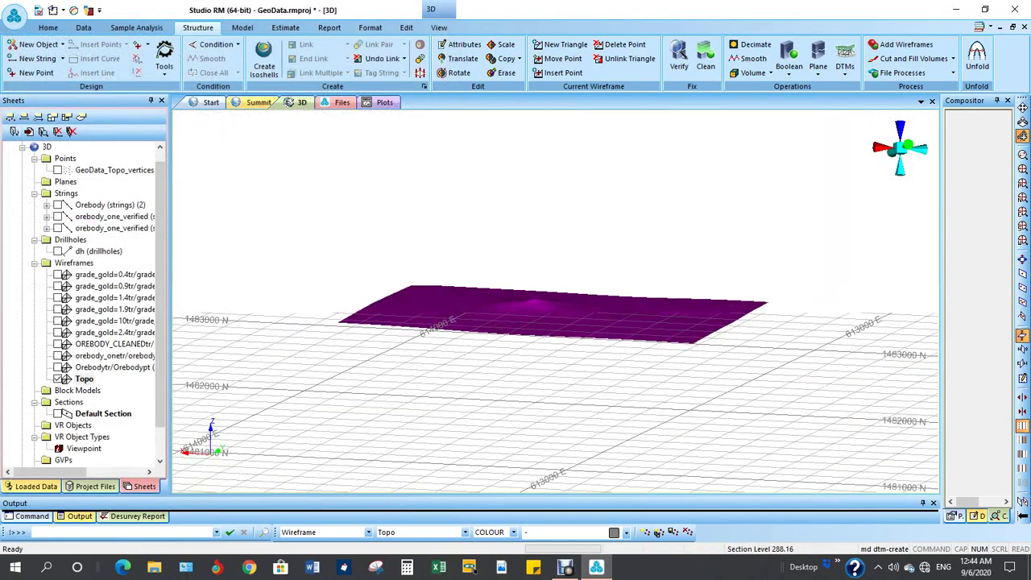
- Display the dh drillholes together with the Topo surface and view them from above
click(58, 251)
scroll(544, 344, up, 2)
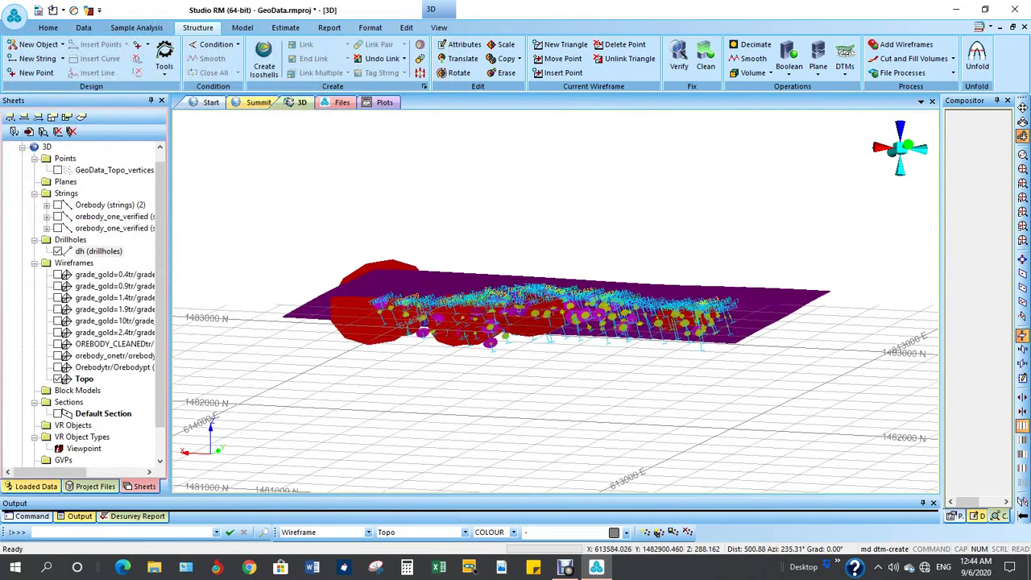
scroll(565, 345, up, 1)
shift+drag(565, 331, 463, 371)
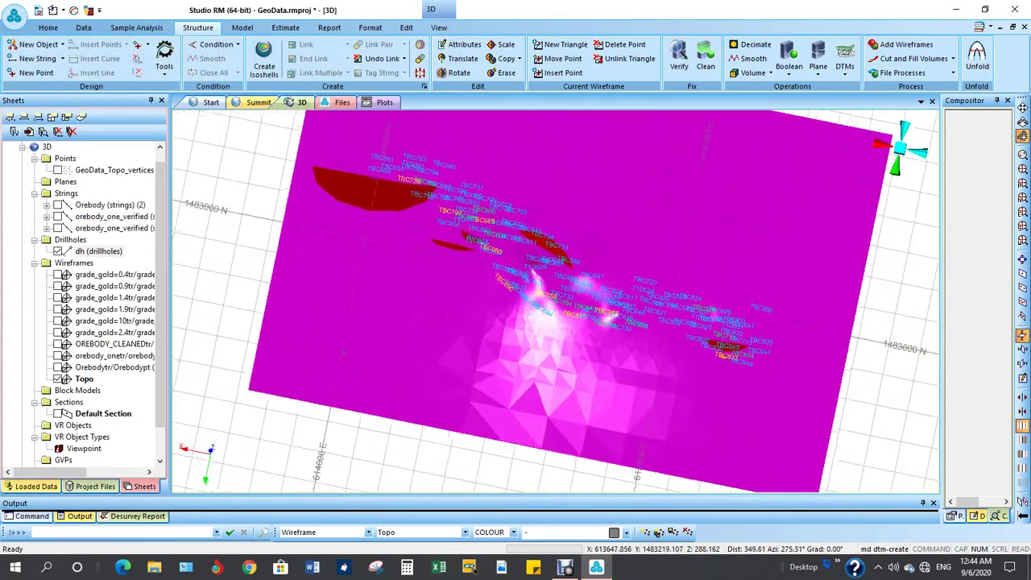
shift+drag(344, 353, 552, 408)
- Size the dh drillhole cylinders by the TIBA_AU legend on the GOLD column, with a scale of 3
double_click(98, 251)
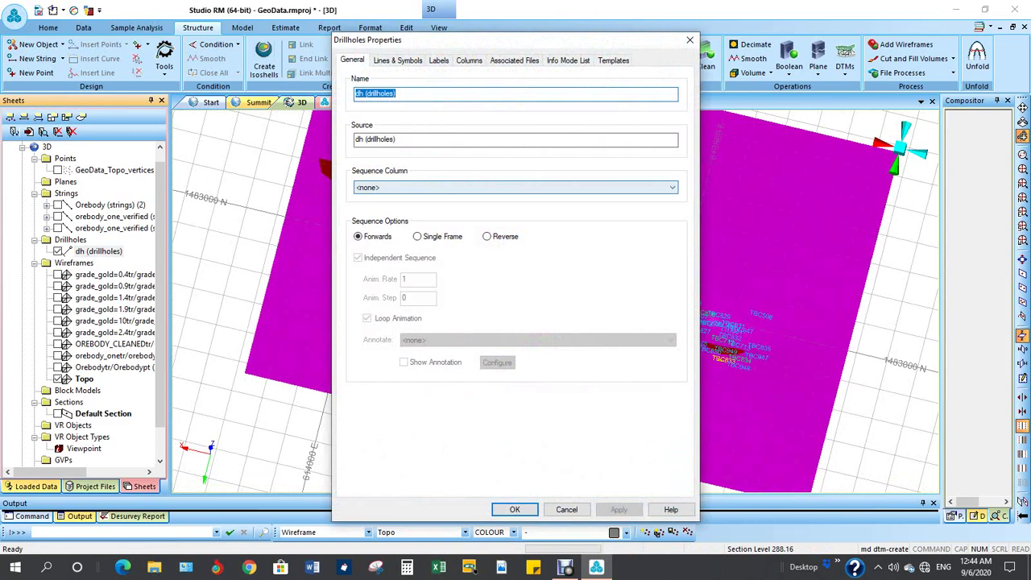
click(398, 61)
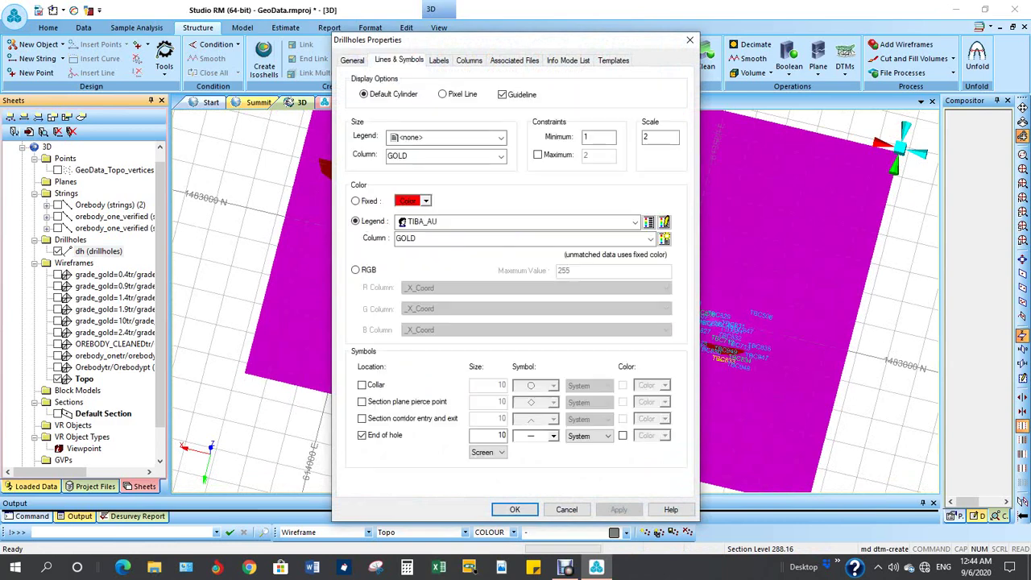
click(502, 138)
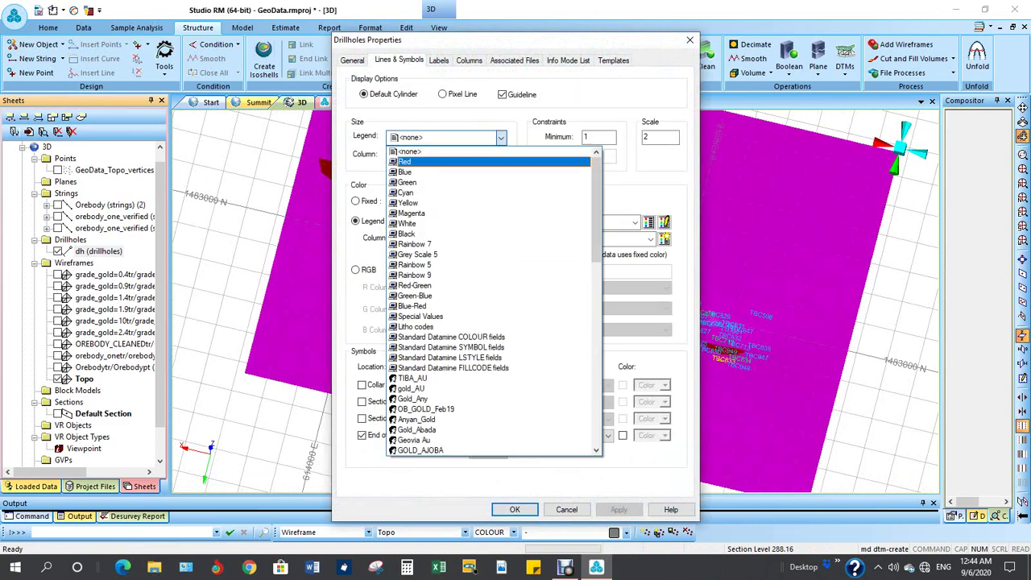
key(Return)
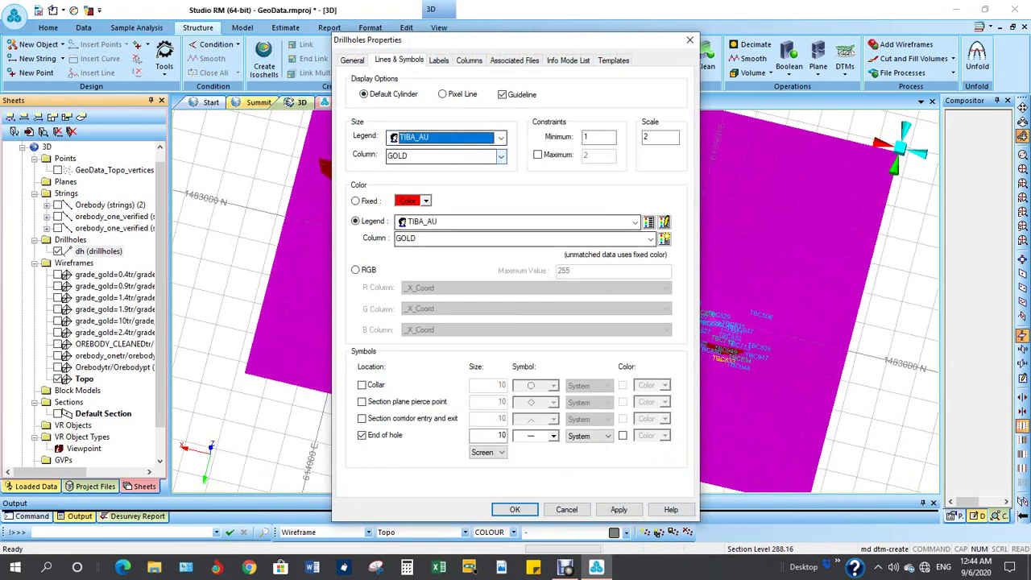
drag(480, 35, 210, 4)
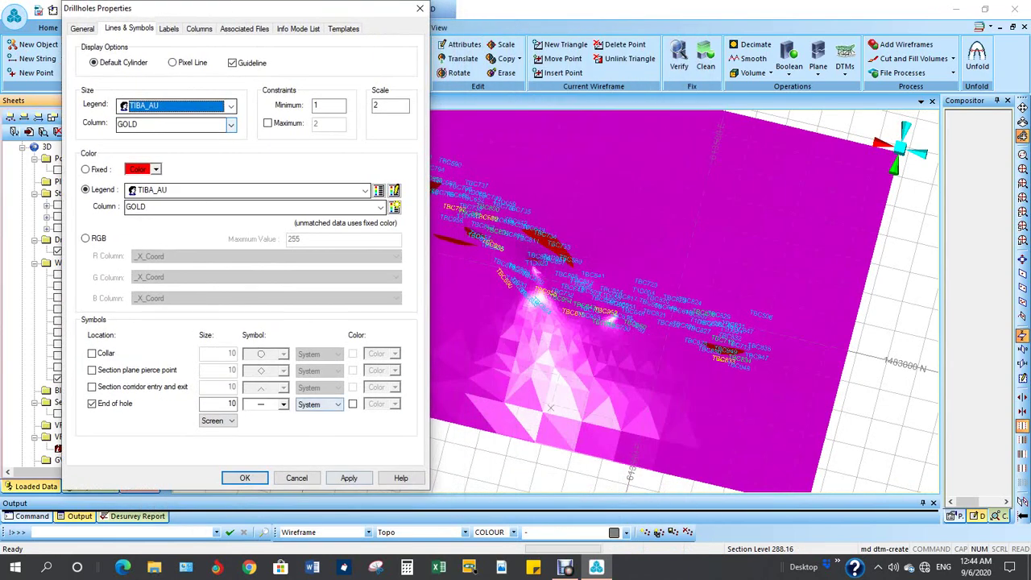
click(349, 478)
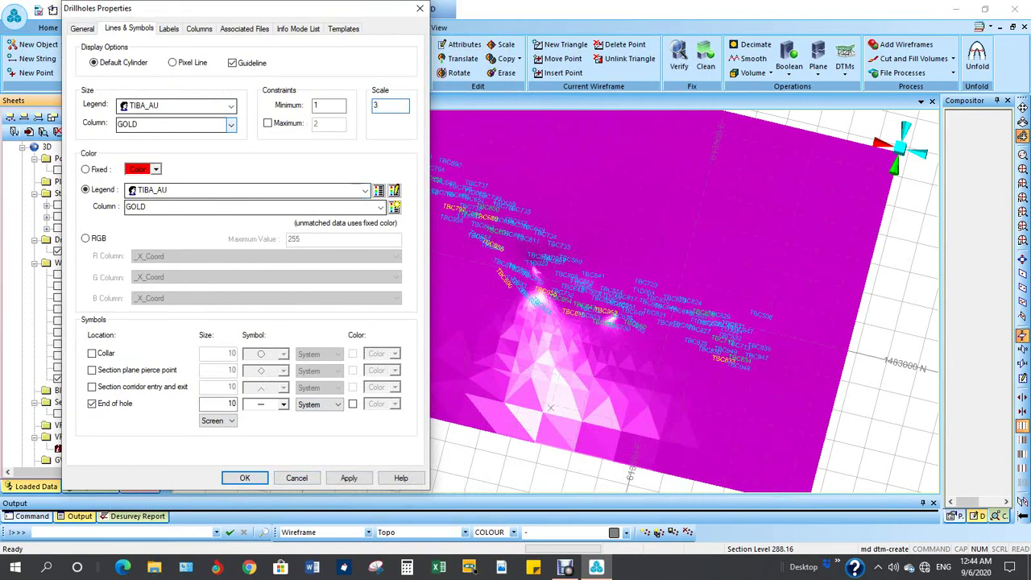
click(349, 478)
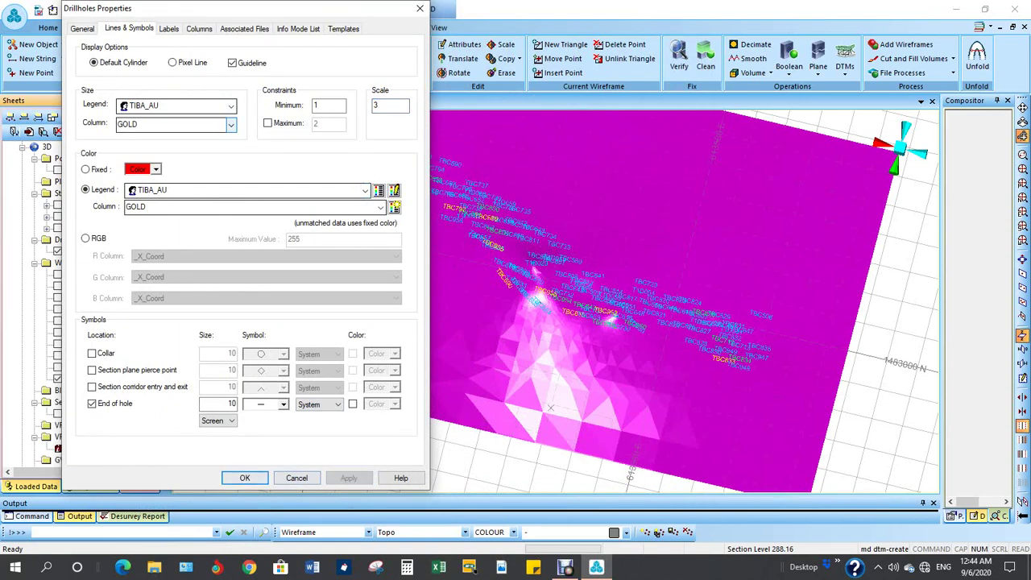
click(245, 478)
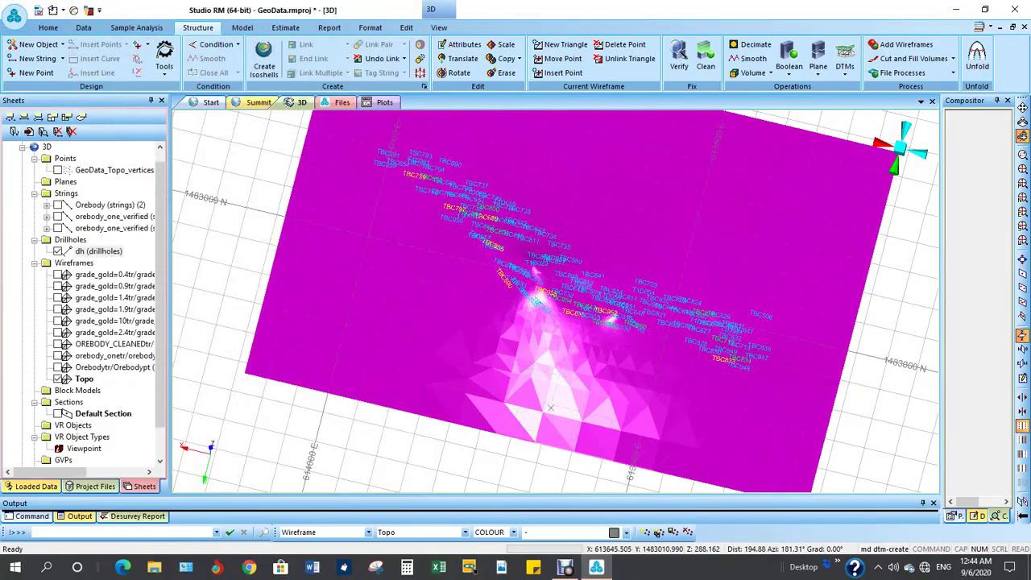
- Reduce the font size of the dh drillholes' BHID collar labels to 6
shift+drag(584, 290, 665, 185)
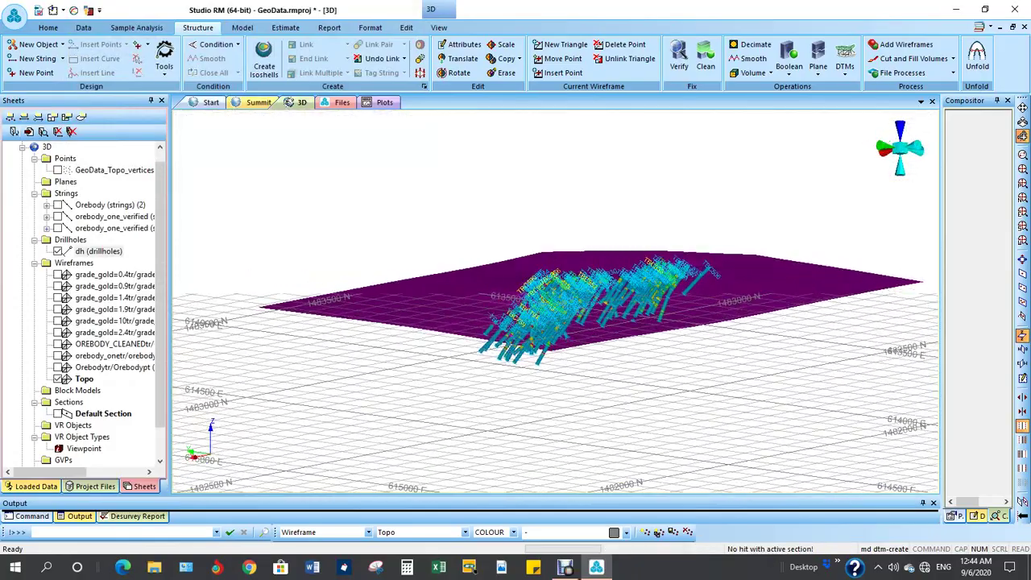
scroll(556, 302, up, 2)
shift+drag(556, 266, 834, 283)
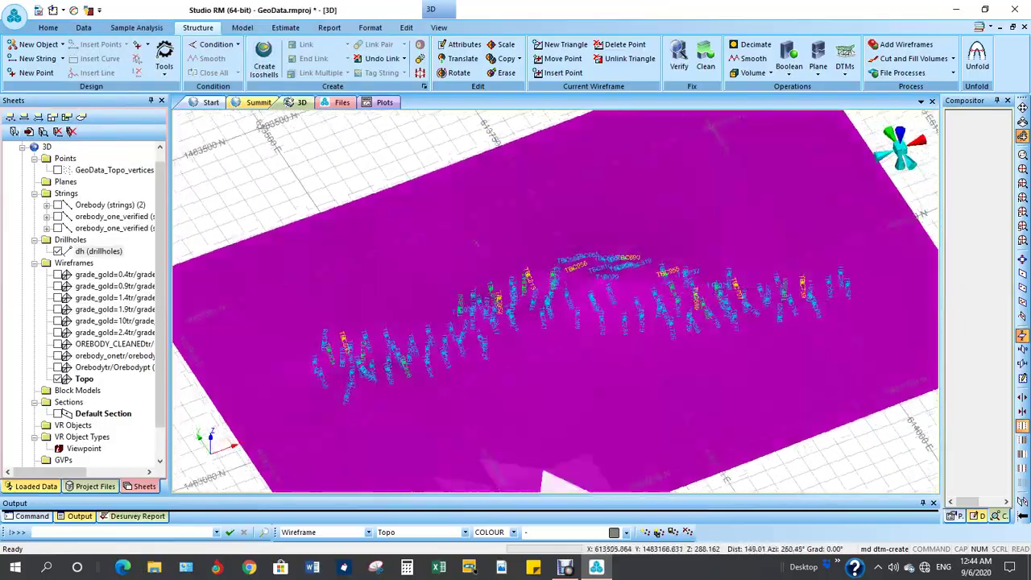
drag(580, 233, 634, 253)
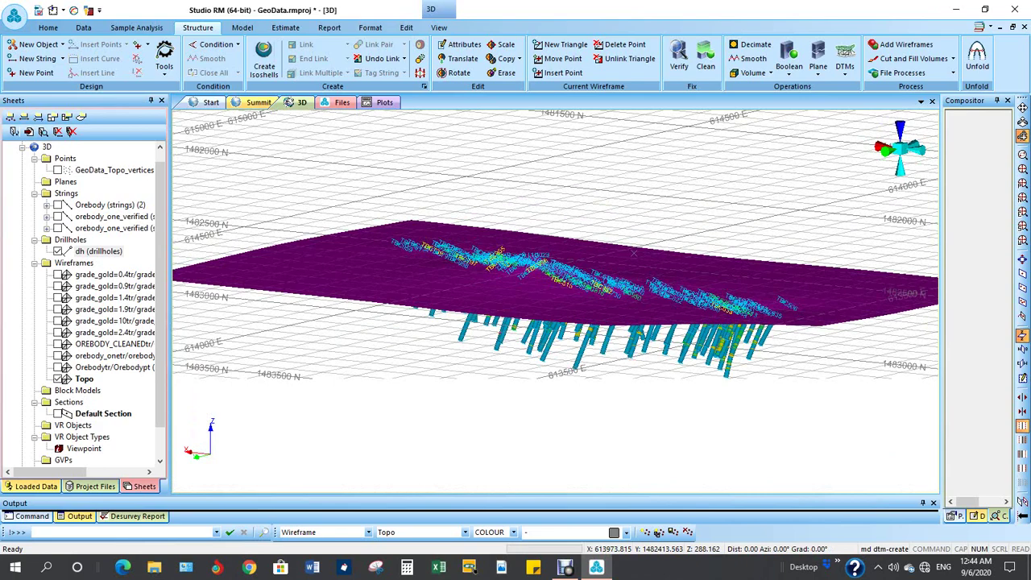
double_click(99, 252)
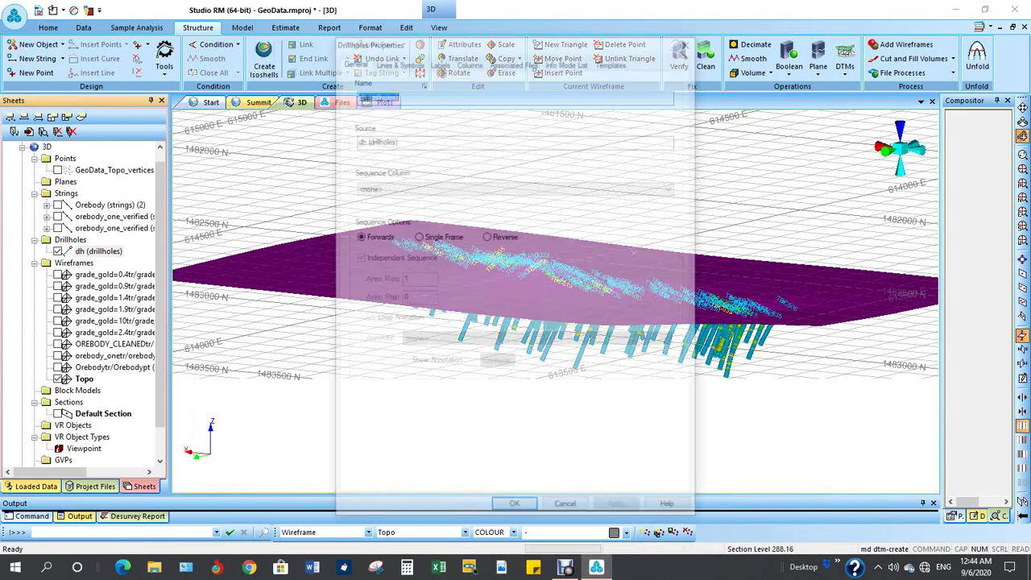
click(440, 61)
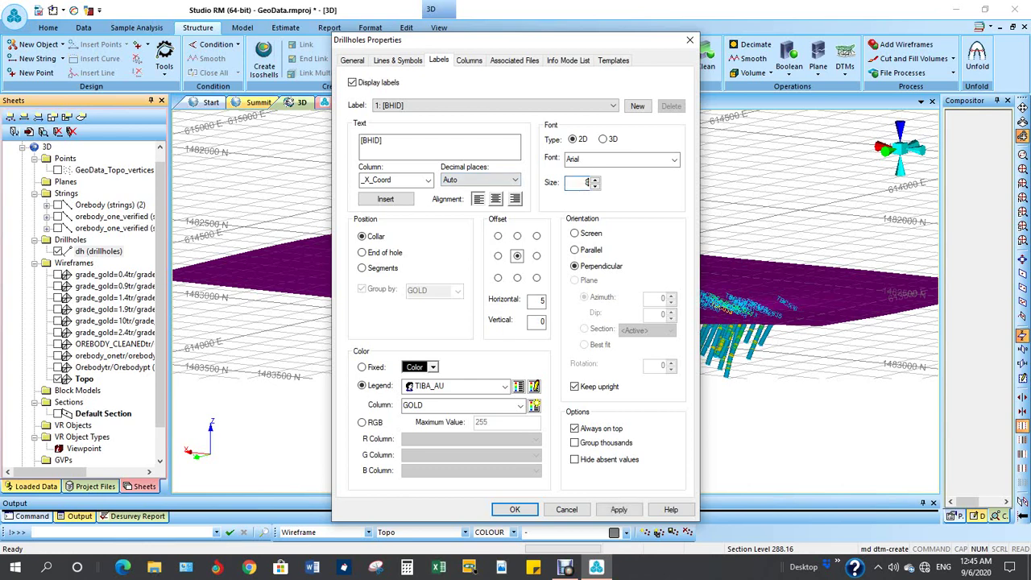
click(618, 510)
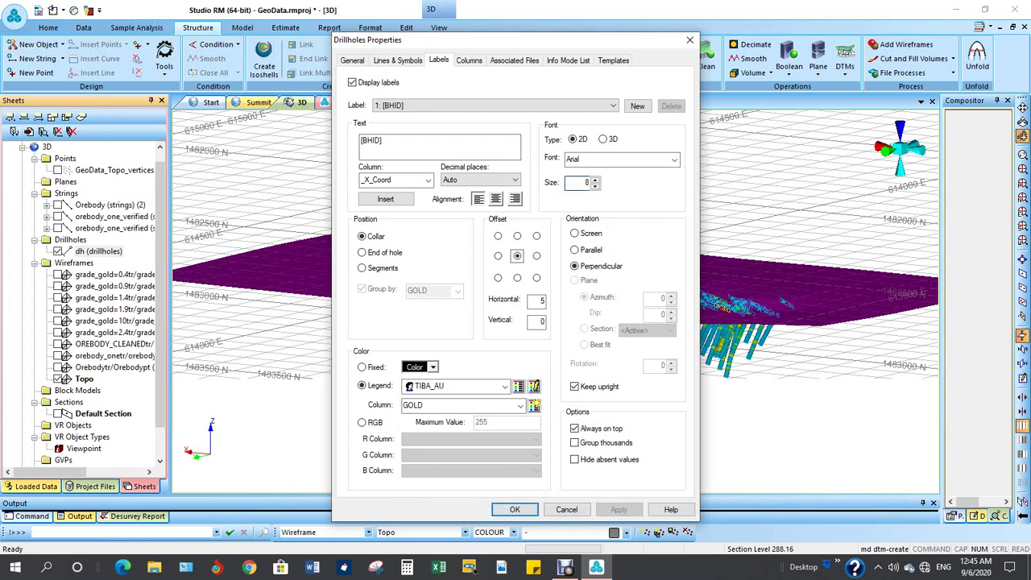
text(6)
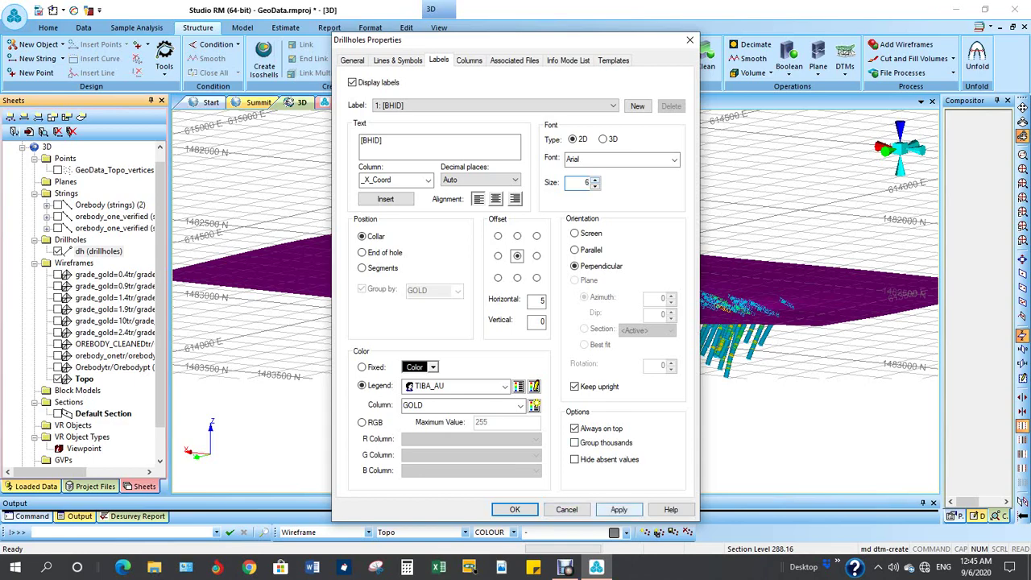
click(618, 509)
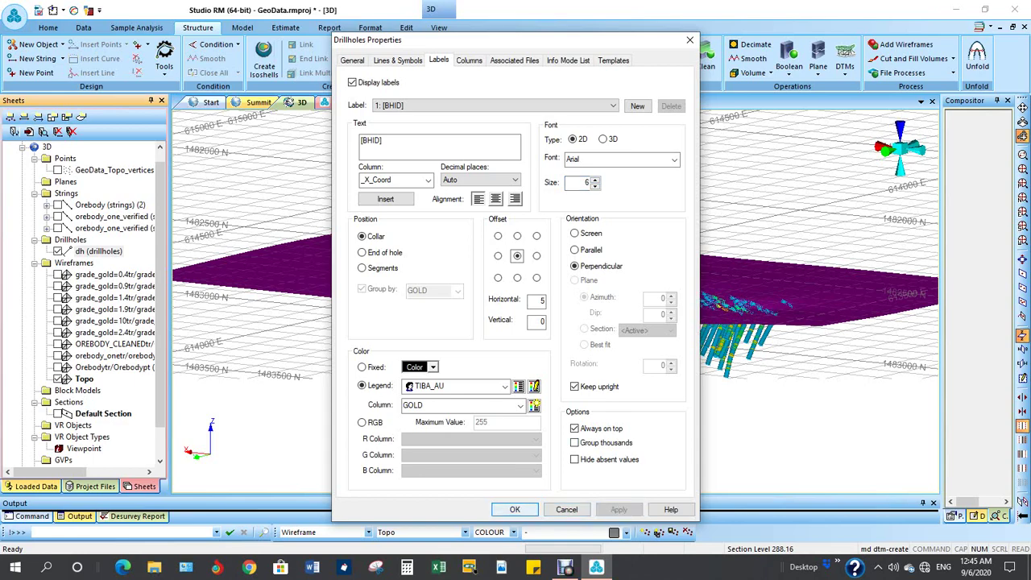
click(515, 509)
- Display the OREBODY_CLEANED wireframe again with the drillholes and the Topo surface in a side view
scroll(532, 290, up, 3)
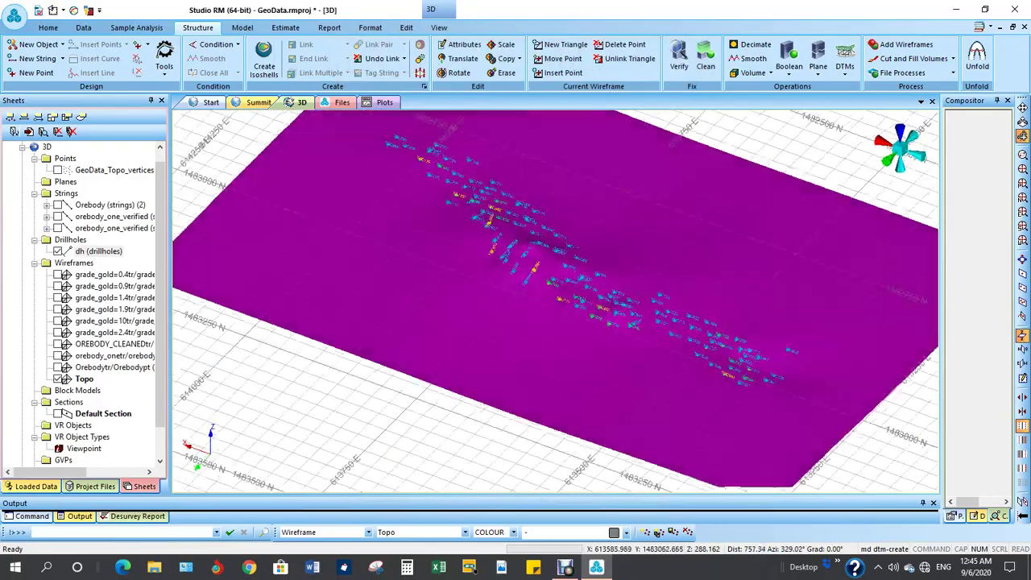
shift+drag(616, 363, 927, 302)
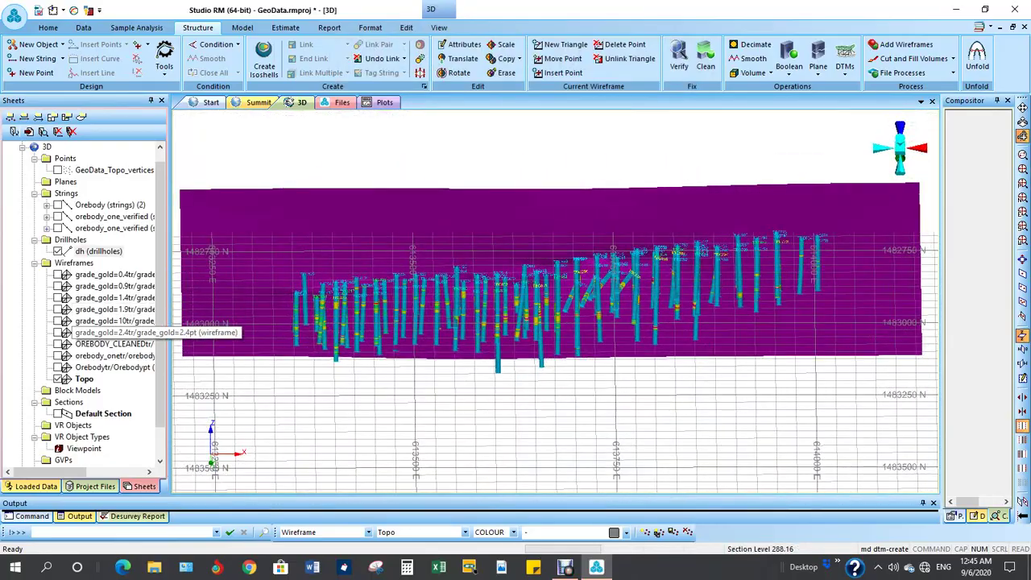
click(58, 344)
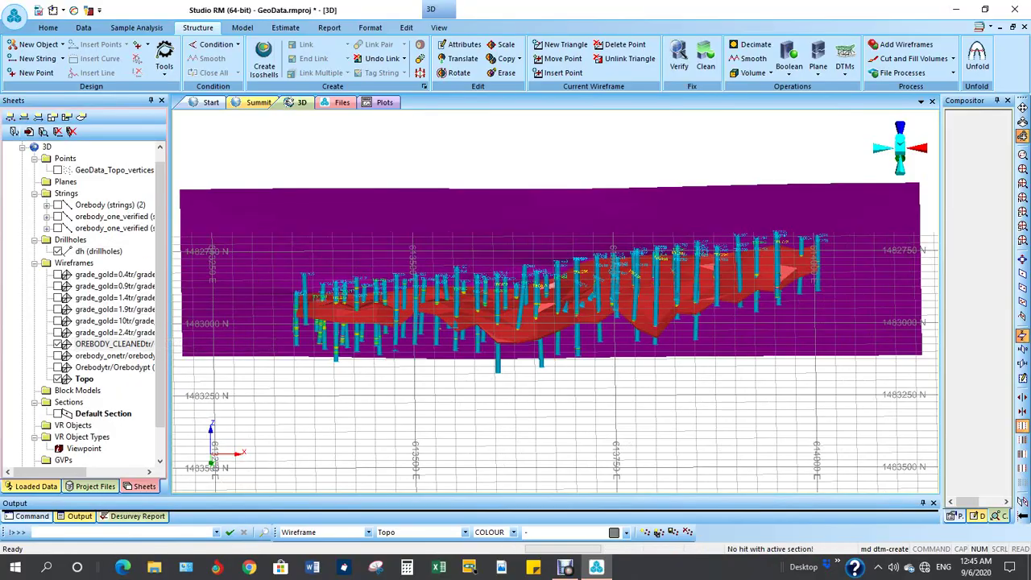
- Examine how the OREBODY_CLEANED wireframe and the dh drillholes sit relative to the Topo surface from below, the side and obliquely above
shift+drag(613, 322, 369, 412)
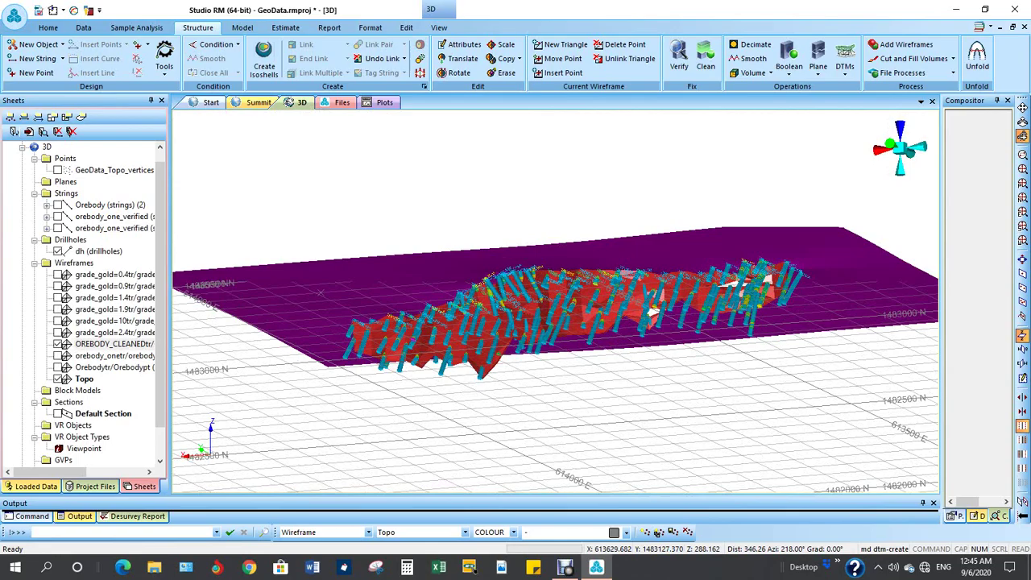
shift+drag(566, 320, 393, 340)
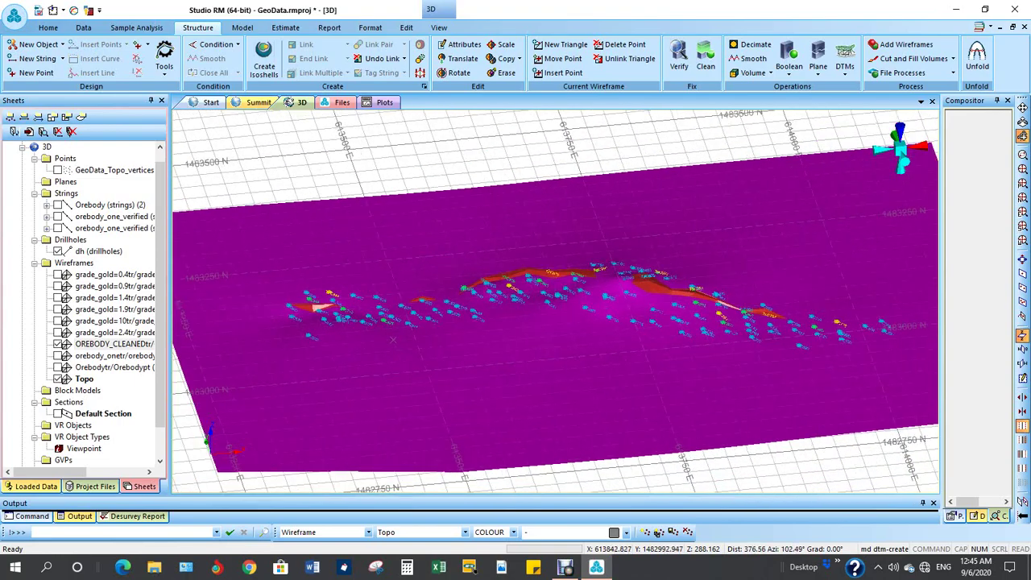
shift+drag(737, 345, 743, 387)
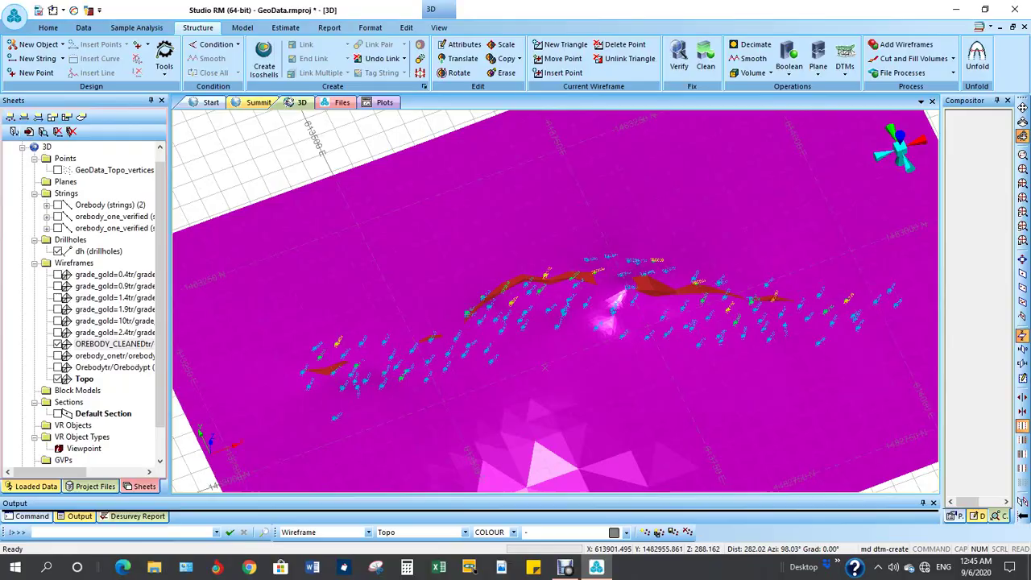
shift+drag(568, 359, 216, 208)
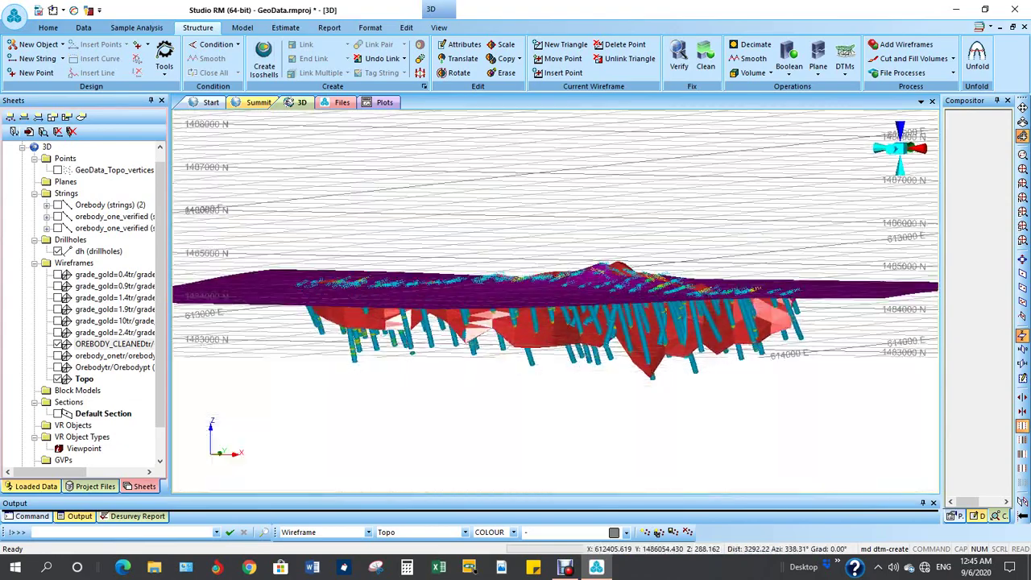
shift+drag(550, 214, 566, 306)
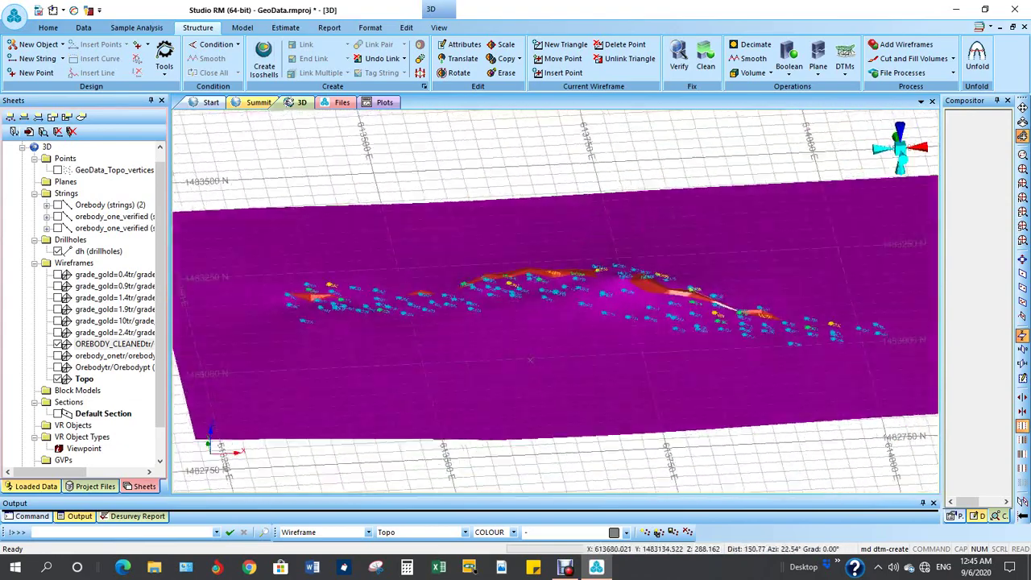
drag(530, 361, 527, 347)
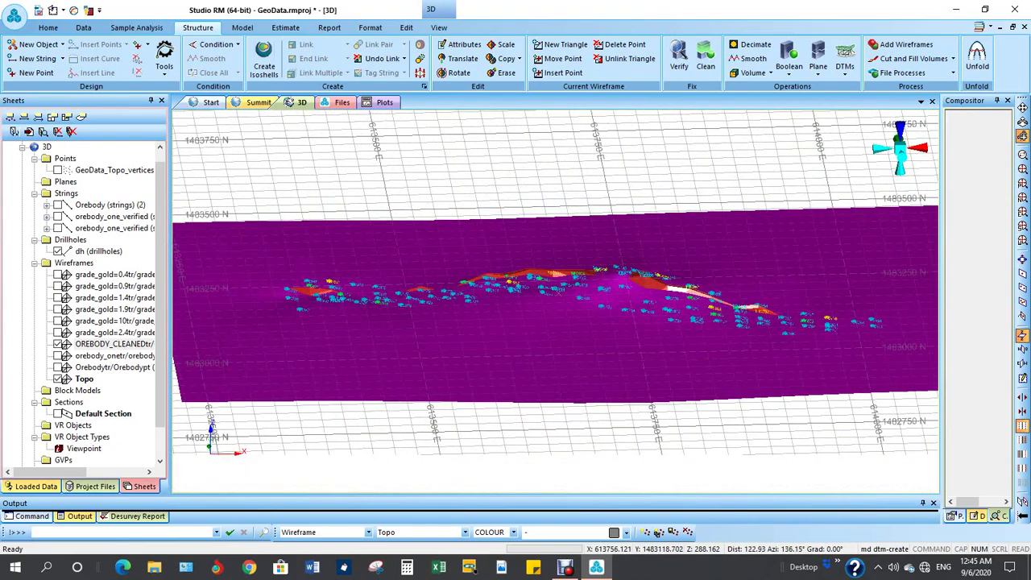